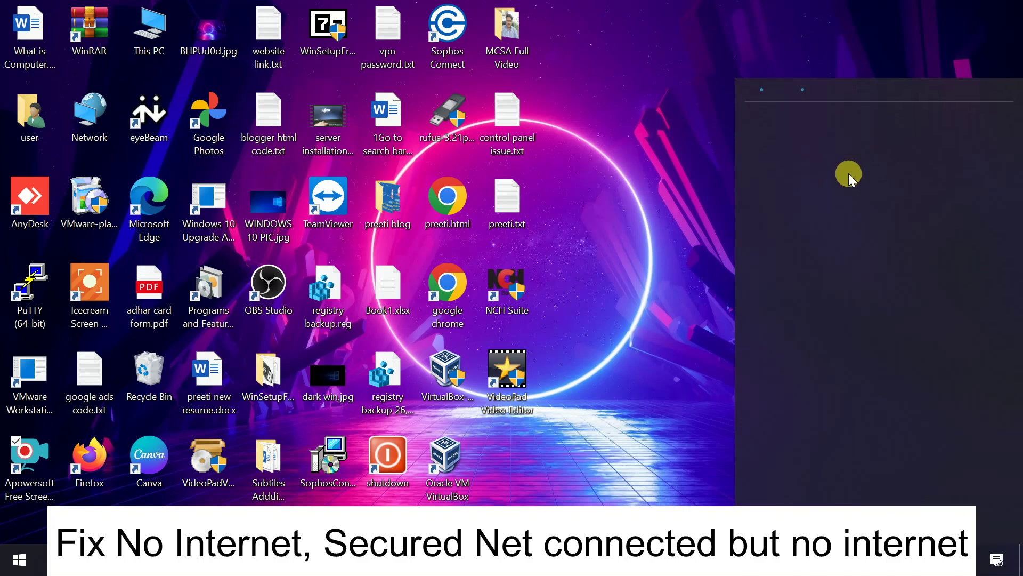
Check the VivoY95 Wi-Fi status, then open Control Panel by searching 'control'
{"action": "left_click", "coordinate": [794, 163]}
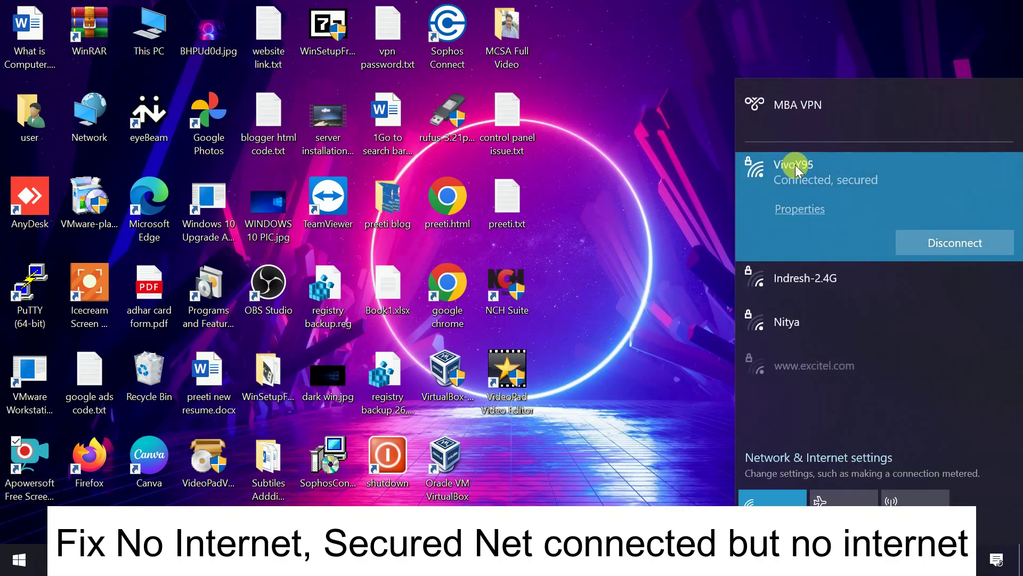
{"action": "left_click", "coordinate": [844, 84]}
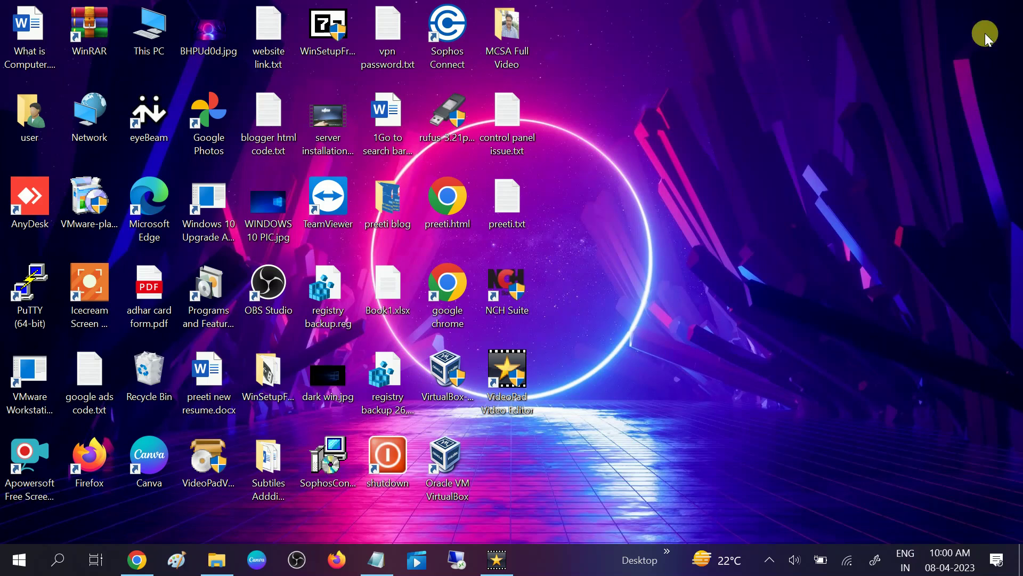
{"action": "left_click", "coordinate": [58, 566]}
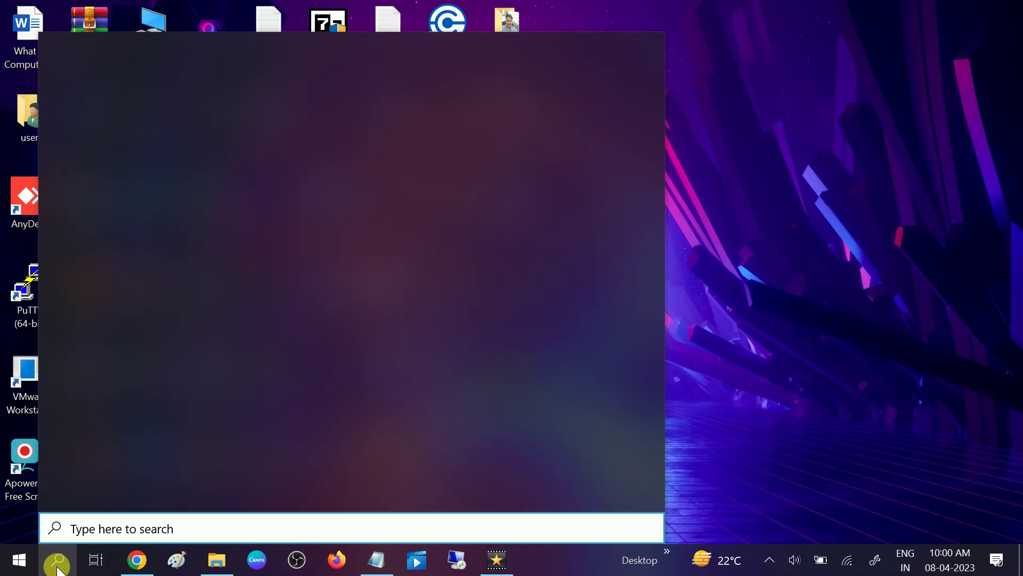
{"action": "type", "text": "control"}
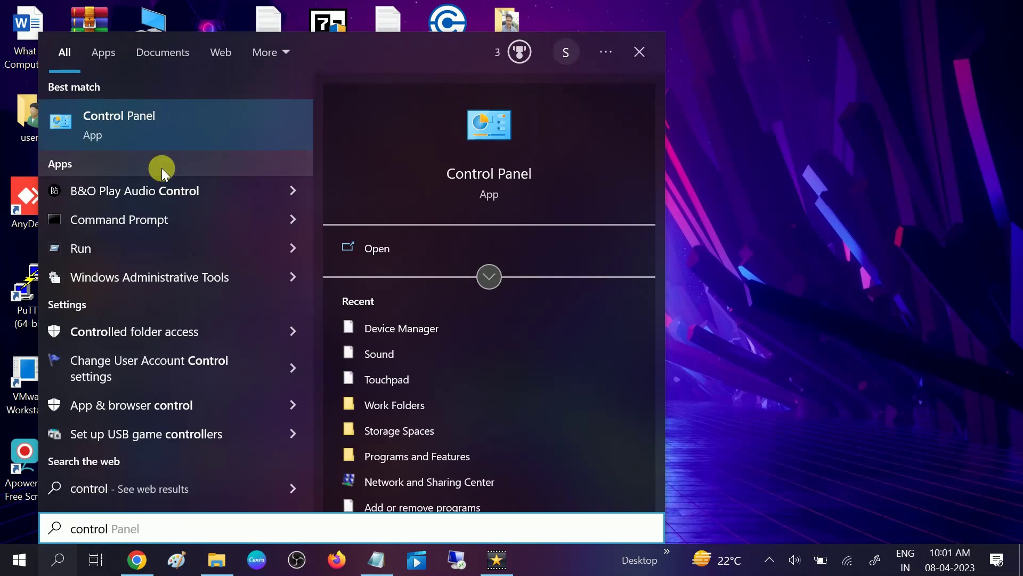
{"action": "left_click", "coordinate": [166, 127]}
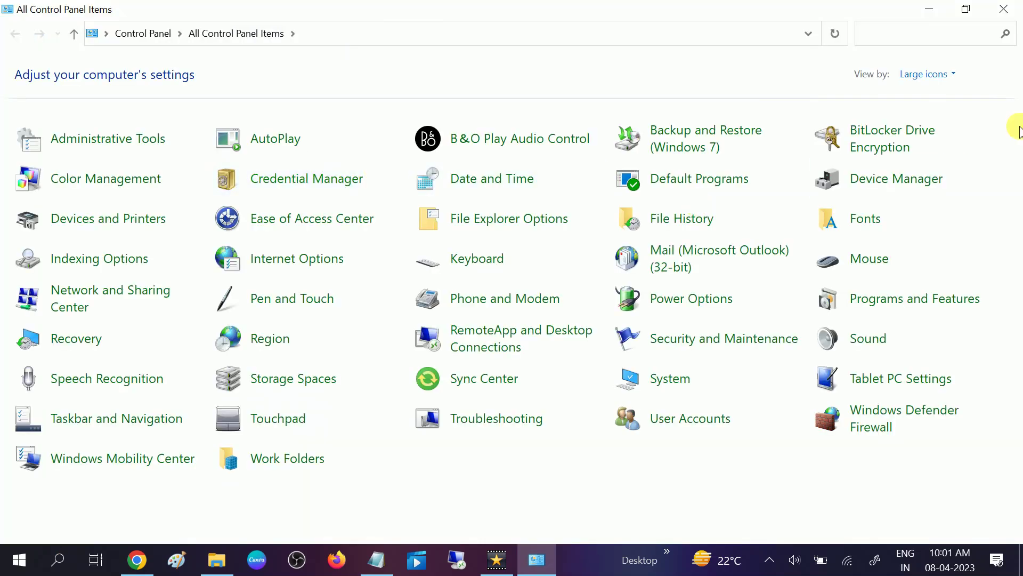
Set Control Panel's View by option to Large icons
{"action": "left_click", "coordinate": [949, 75]}
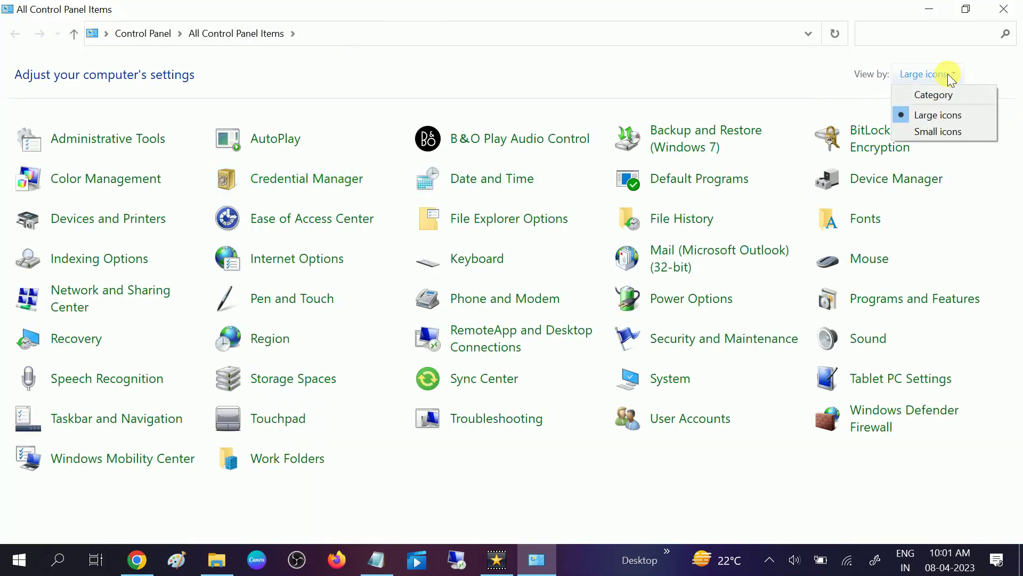
{"action": "left_click", "coordinate": [952, 114]}
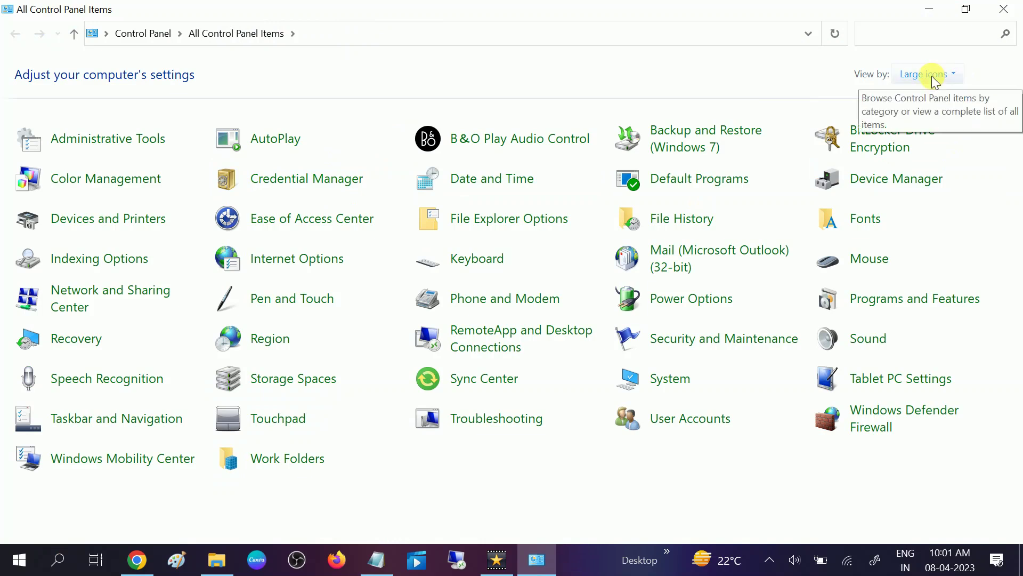
{"action": "left_click", "coordinate": [931, 76]}
{"action": "left_click", "coordinate": [934, 118]}
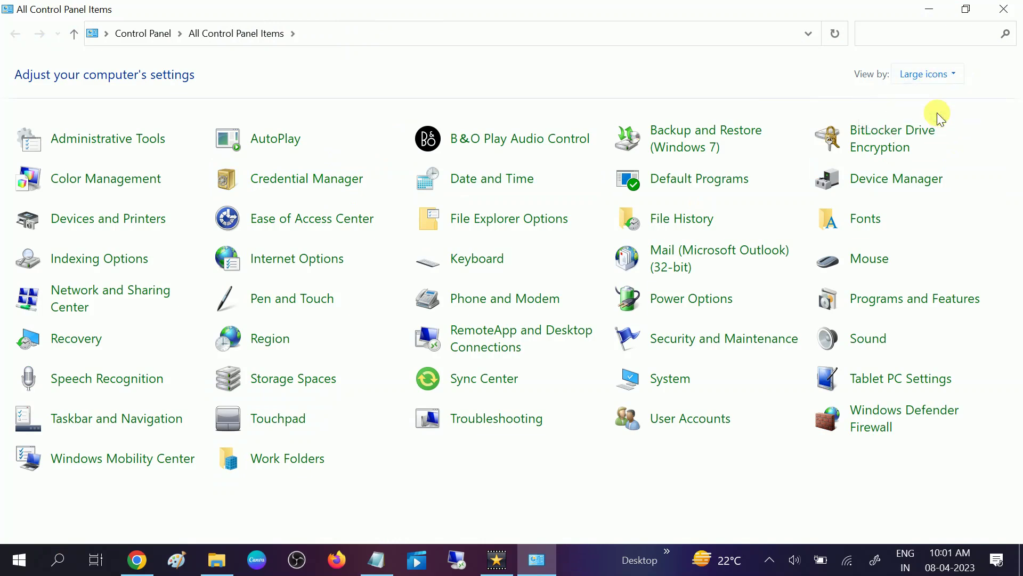
In Internet Options' Connections tab, confirm LAN settings use automatic detection with no proxy server
{"action": "left_click", "coordinate": [309, 259]}
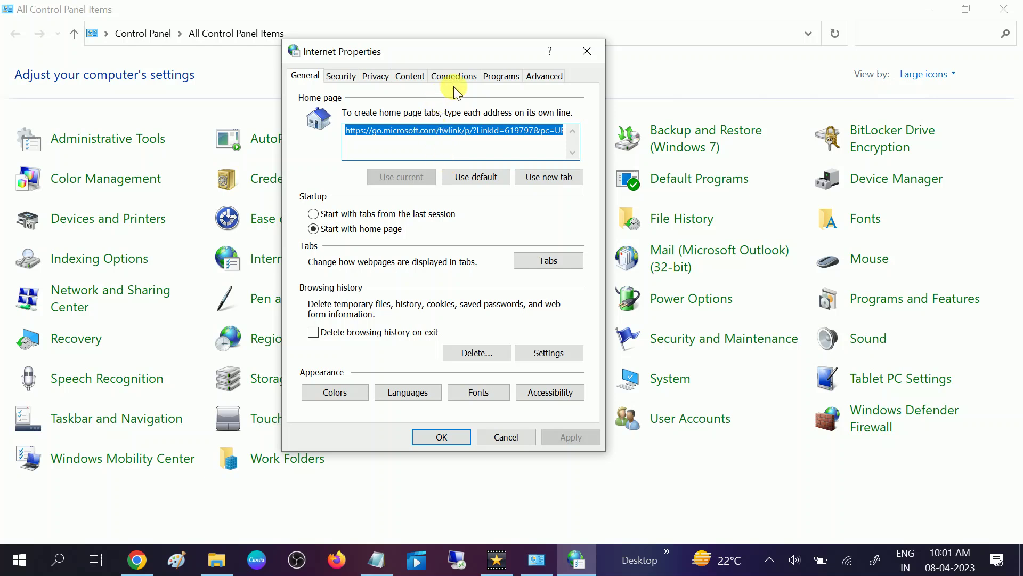
{"action": "left_click", "coordinate": [459, 76]}
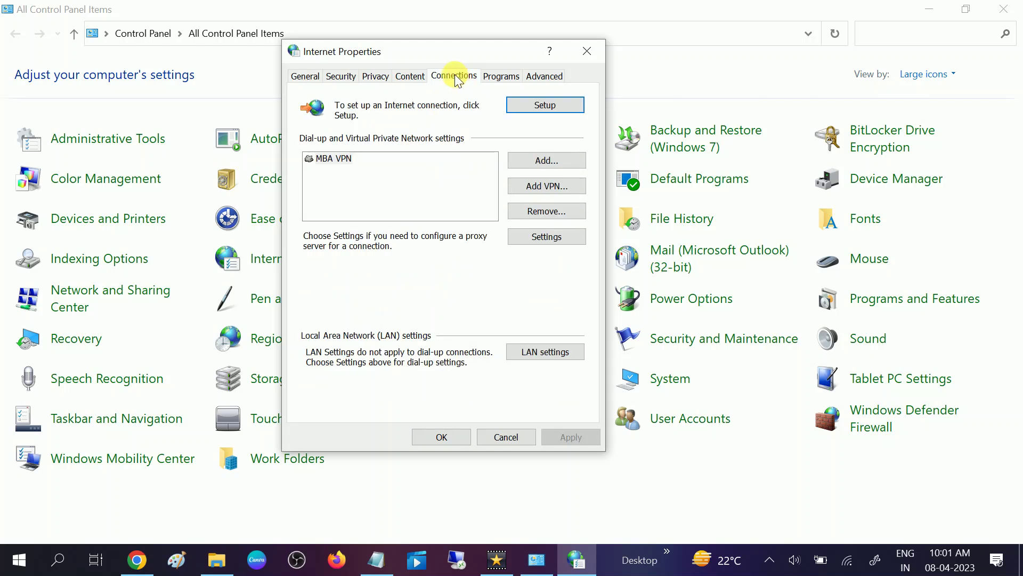
{"action": "left_click", "coordinate": [539, 349]}
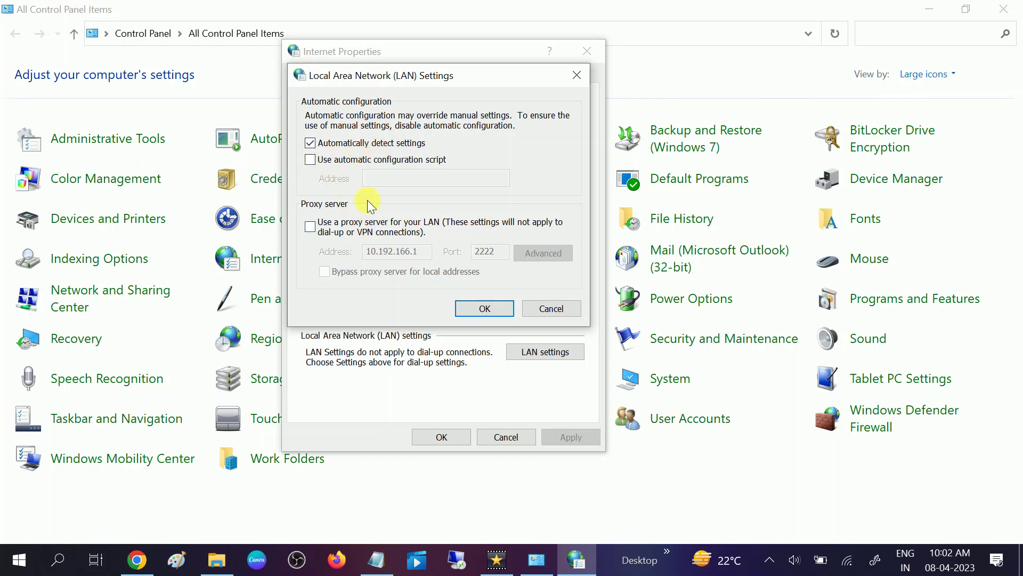
{"action": "left_click", "coordinate": [500, 306]}
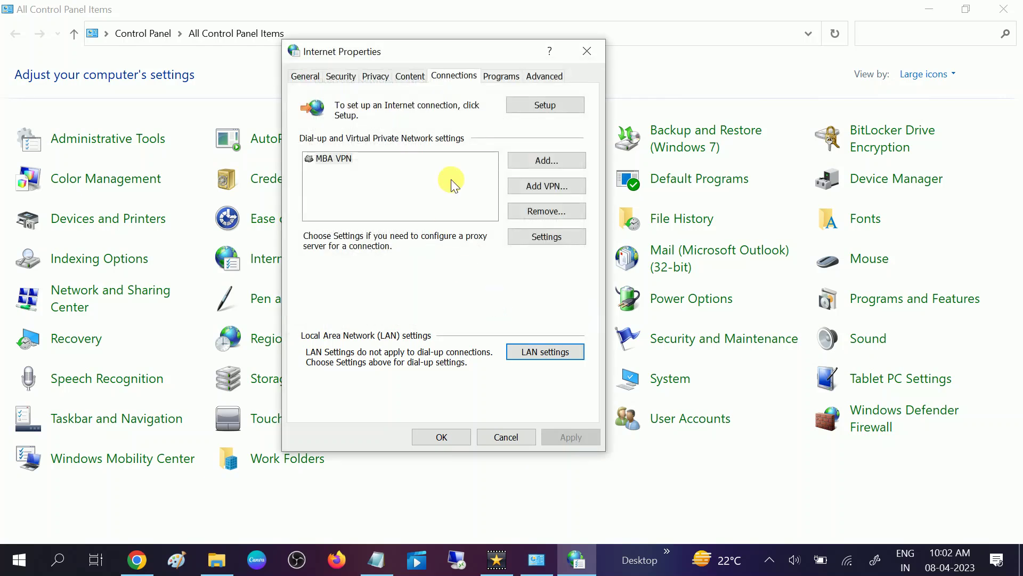
Restore Internet Explorer's advanced settings to their defaults and apply them
{"action": "left_click", "coordinate": [554, 78]}
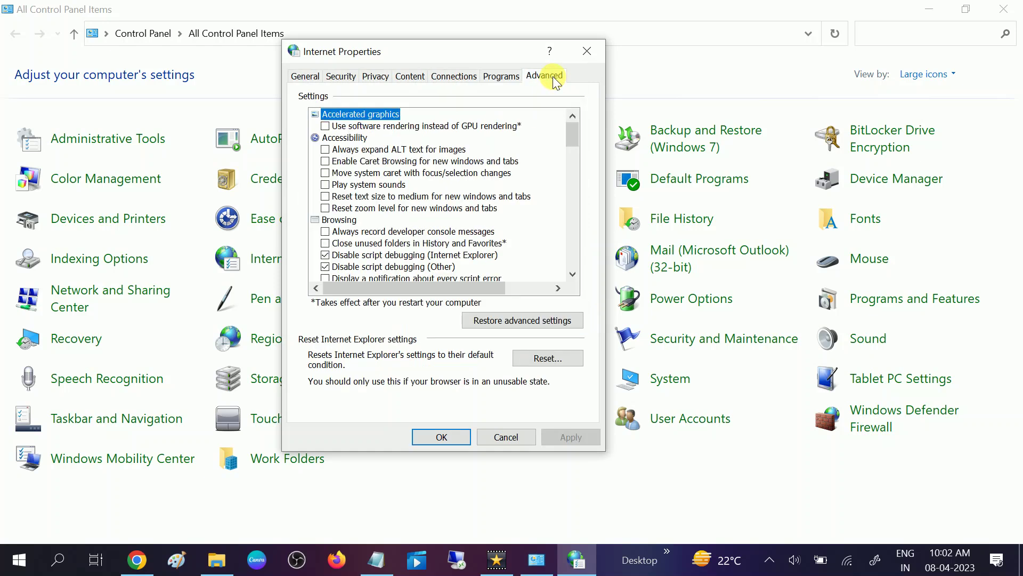
{"action": "left_click", "coordinate": [522, 318]}
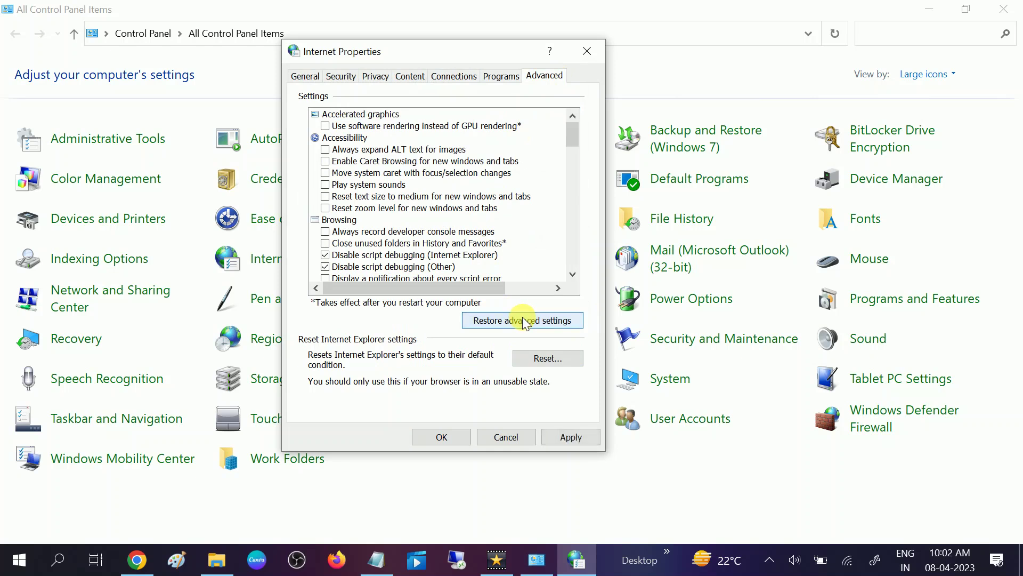
{"action": "left_click", "coordinate": [568, 437]}
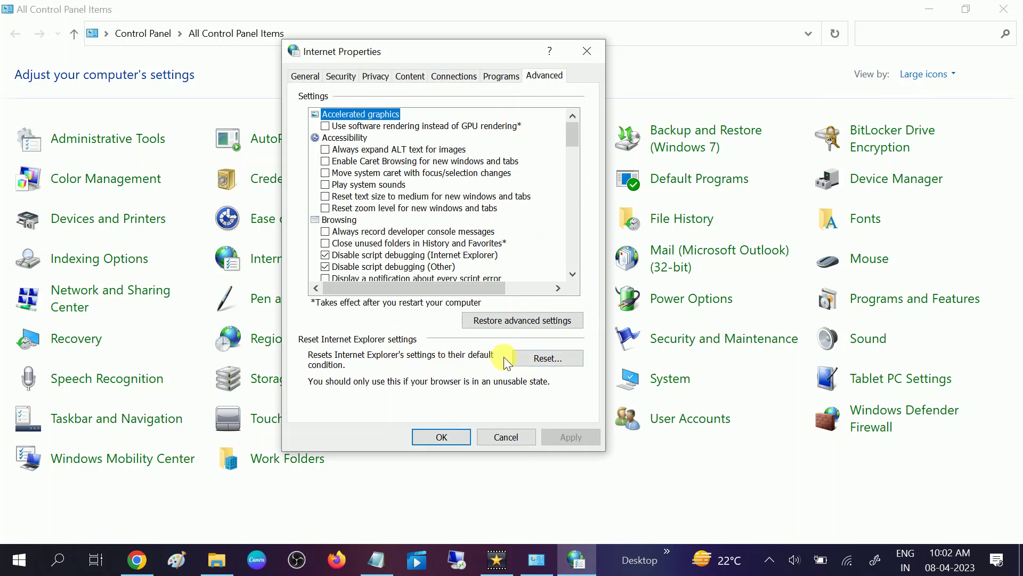
Reset all Internet Explorer settings, including deleting personal settings, then close Internet Properties
{"action": "left_click", "coordinate": [534, 355]}
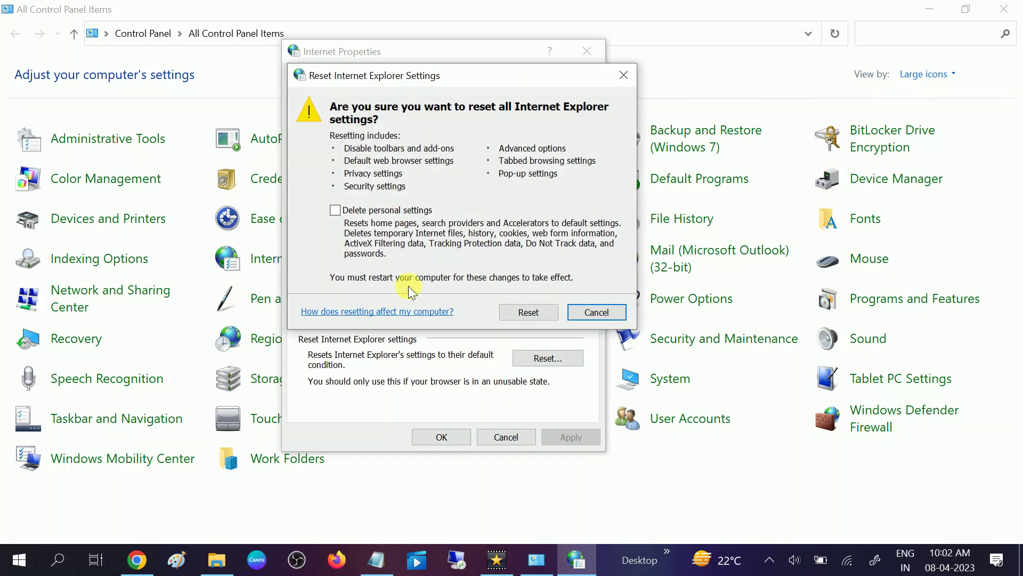
{"action": "left_click", "coordinate": [334, 210]}
{"action": "left_click", "coordinate": [532, 310]}
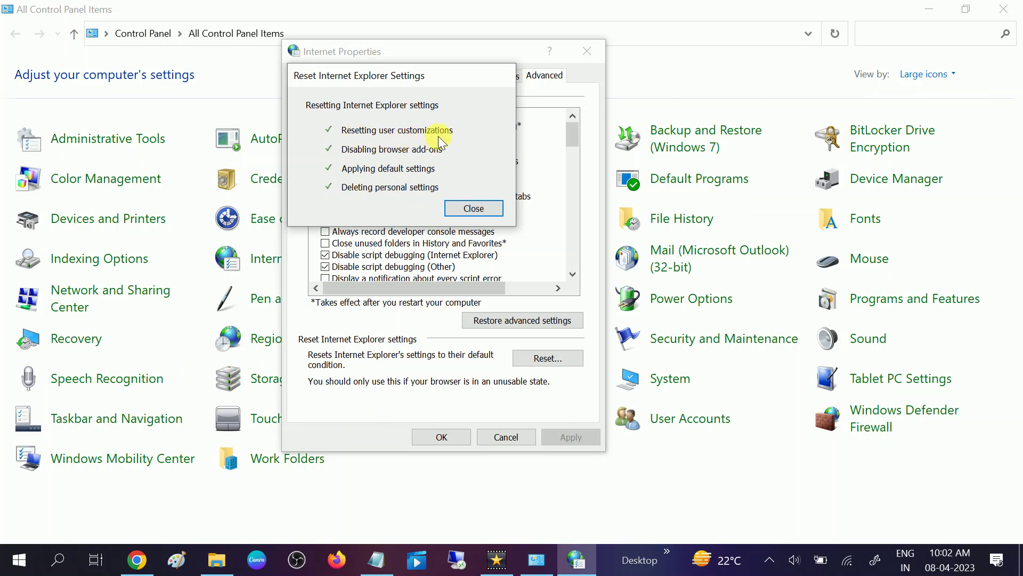
{"action": "left_click", "coordinate": [477, 207]}
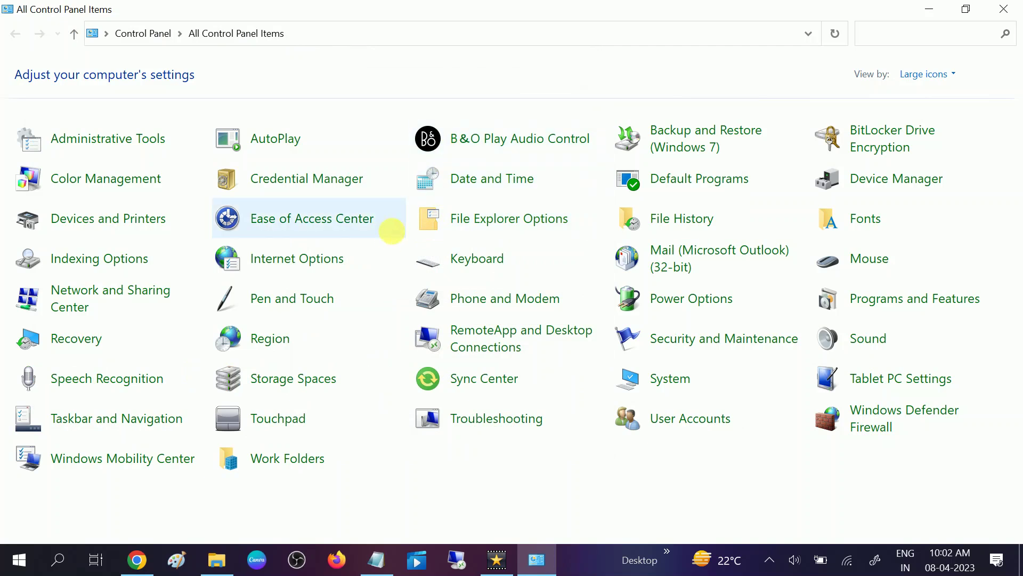
Close Control Panel and refresh the desktop
{"action": "left_click", "coordinate": [1004, 9]}
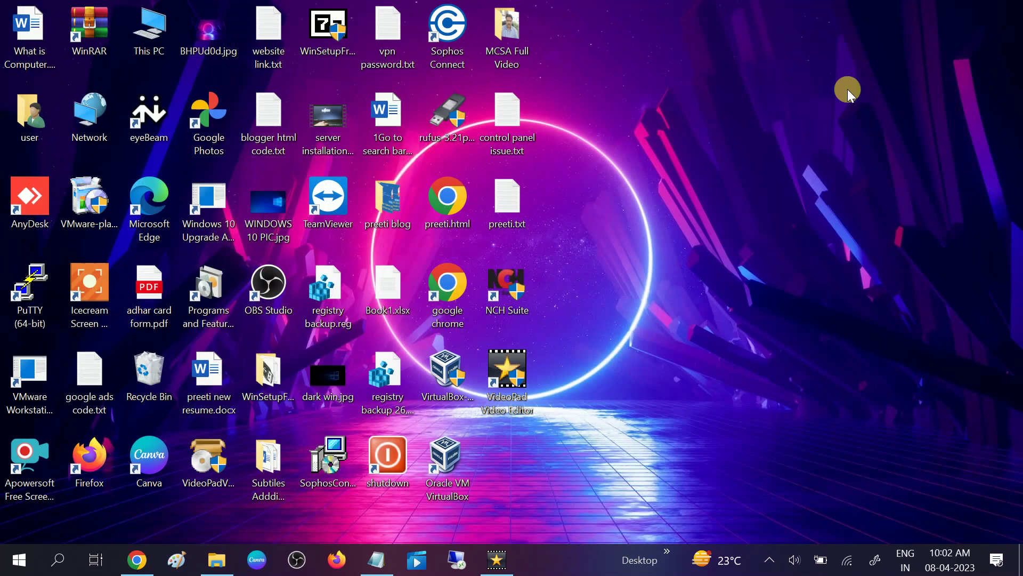
{"action": "right_click", "coordinate": [814, 93]}
{"action": "left_click", "coordinate": [849, 139]}
From the network tray icon, open Network & Internet settings and Change adapter options
{"action": "right_click", "coordinate": [848, 562]}
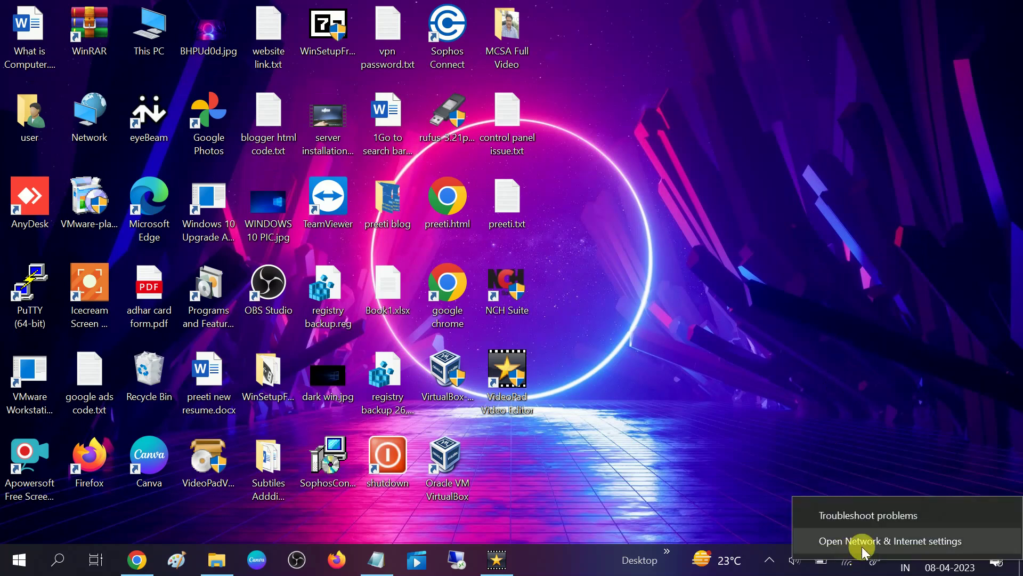
{"action": "left_click", "coordinate": [864, 549]}
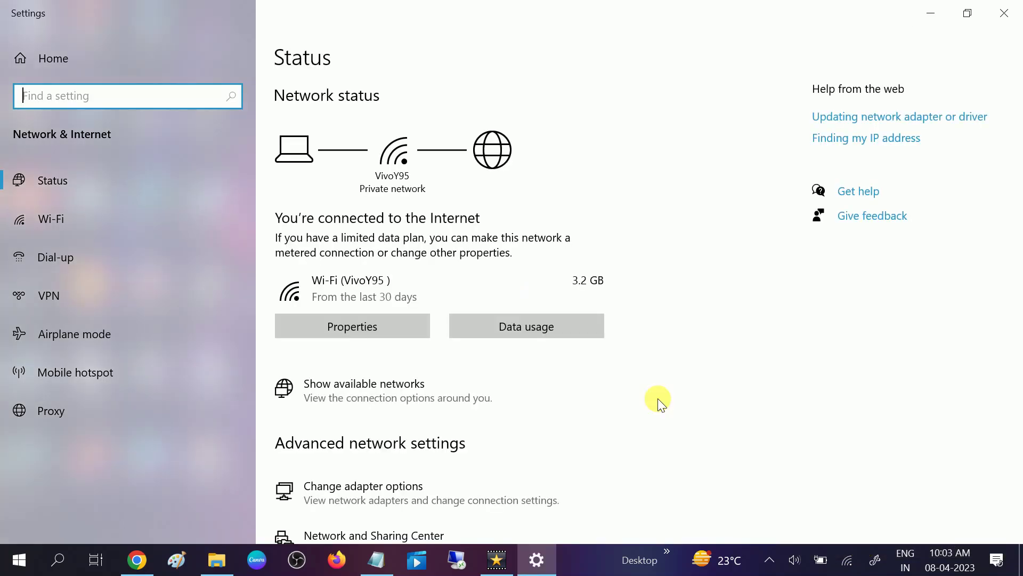
{"action": "scroll", "coordinate": [658, 398], "scroll_direction": "down", "scroll_amount": 3}
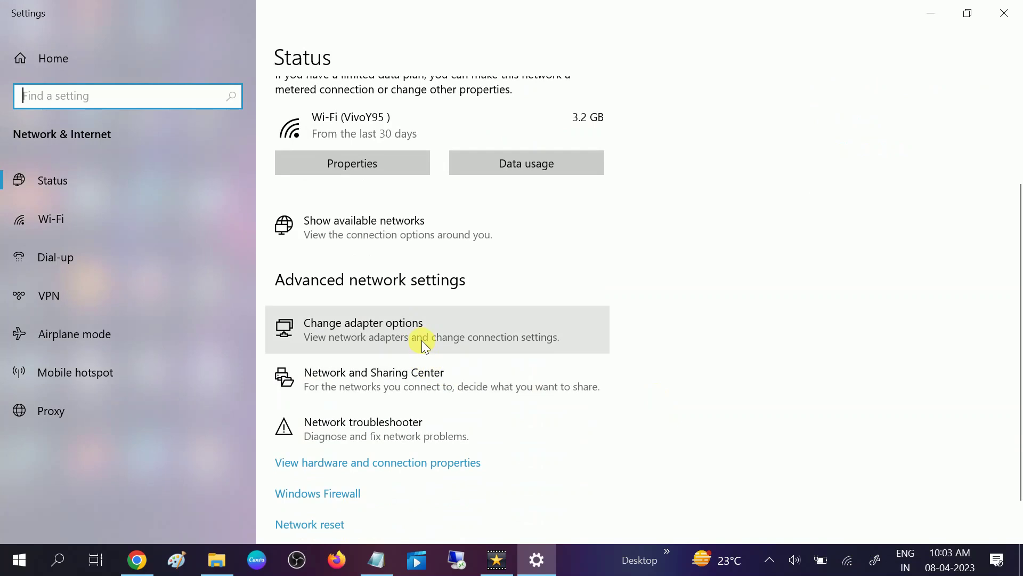
{"action": "left_click", "coordinate": [420, 339]}
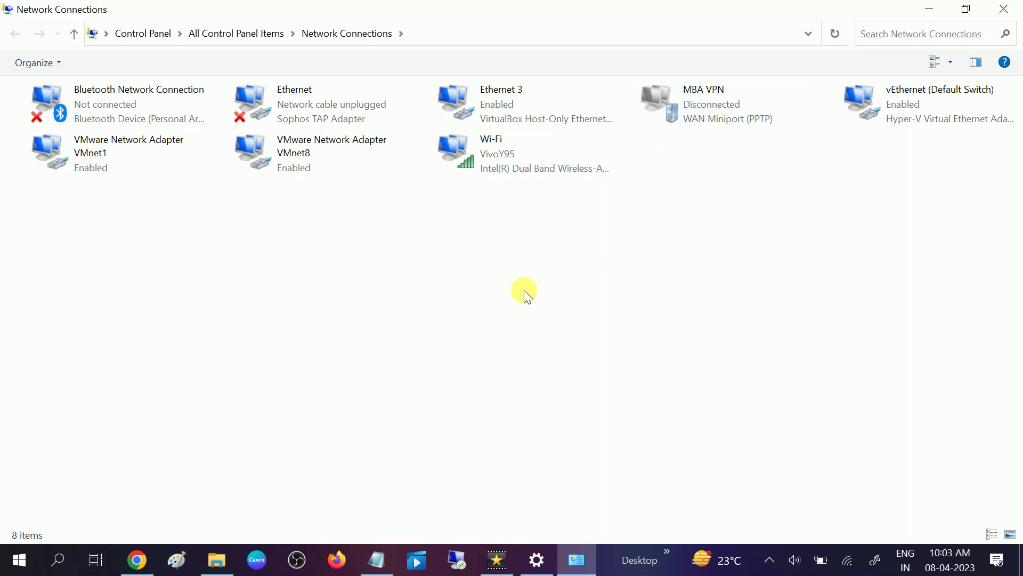
Open Network Connections with ncpa.cpl from the Run box and maximize the window
{"action": "key", "text": "super+r"}
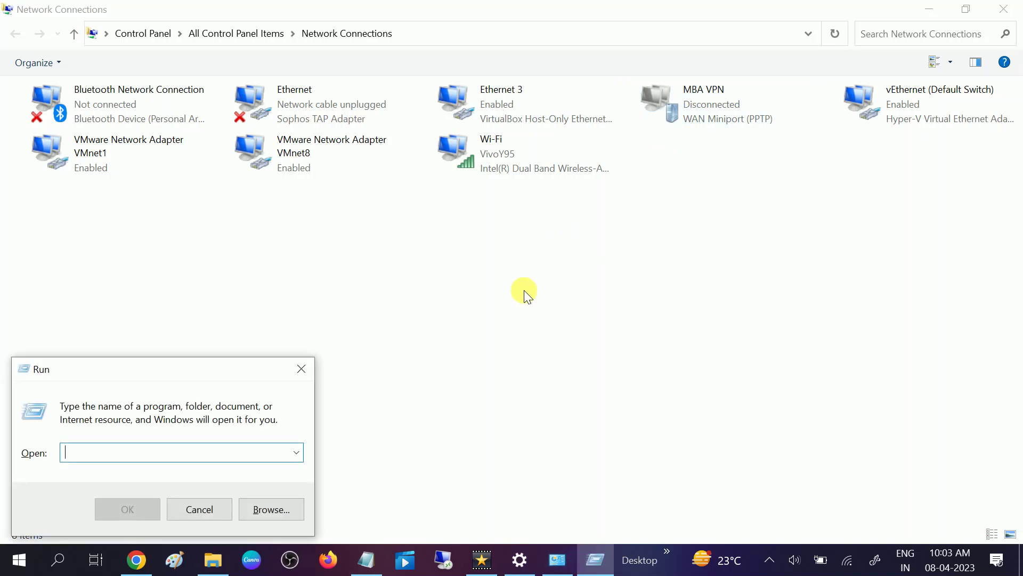
{"action": "type", "text": "ncpa"}
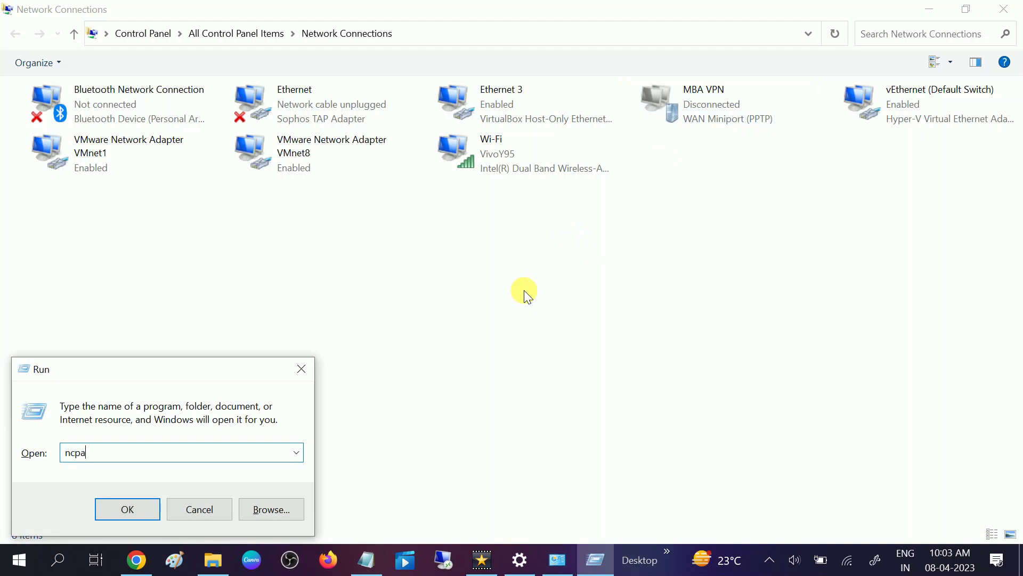
{"action": "type", "text": ".cpl"}
{"action": "key", "text": "Return"}
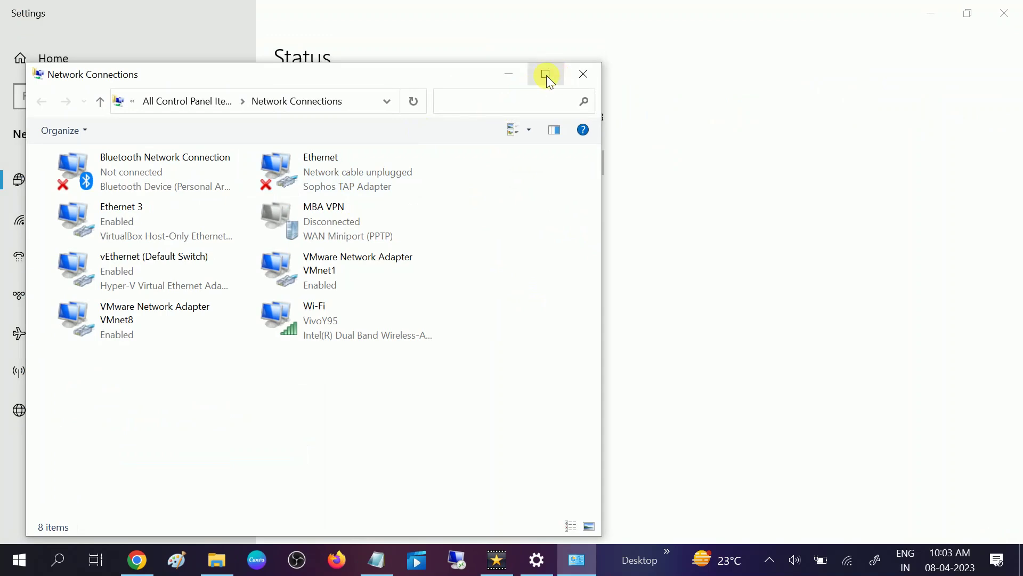
{"action": "left_click", "coordinate": [545, 73]}
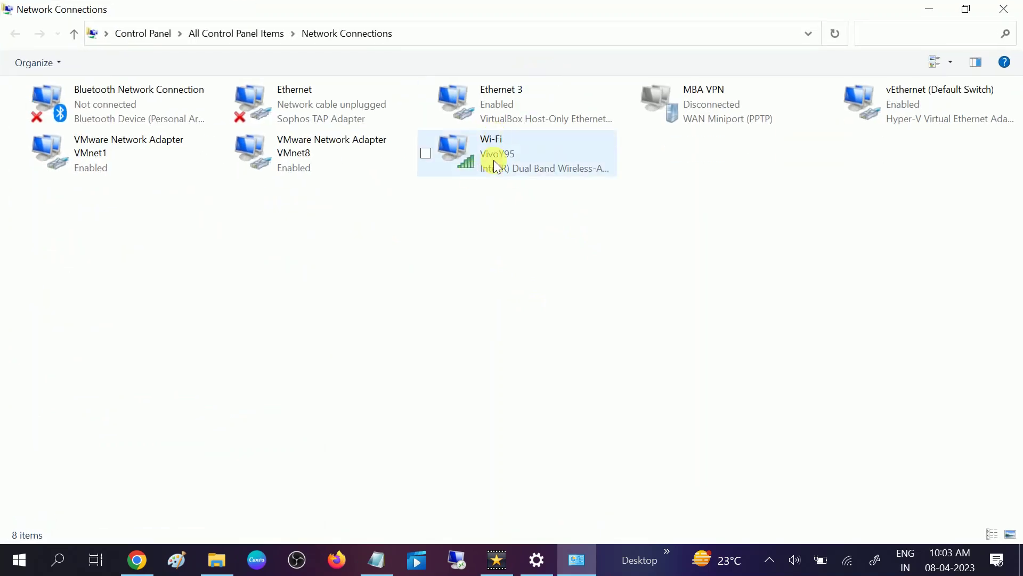
Open the Wi-Fi adapter's Properties dialog and move it to the screen centre
{"action": "left_click", "coordinate": [511, 149]}
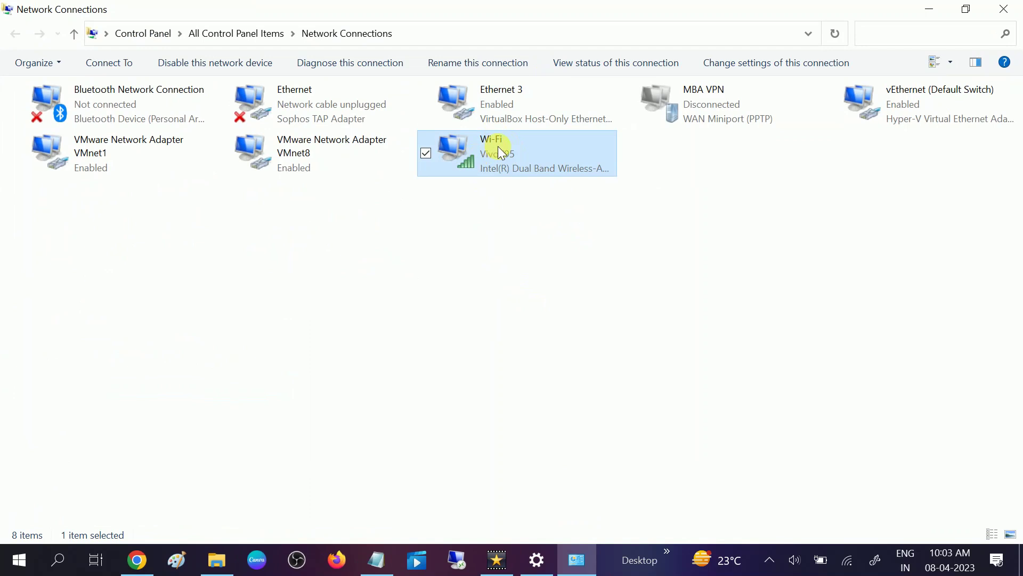
{"action": "right_click", "coordinate": [499, 147]}
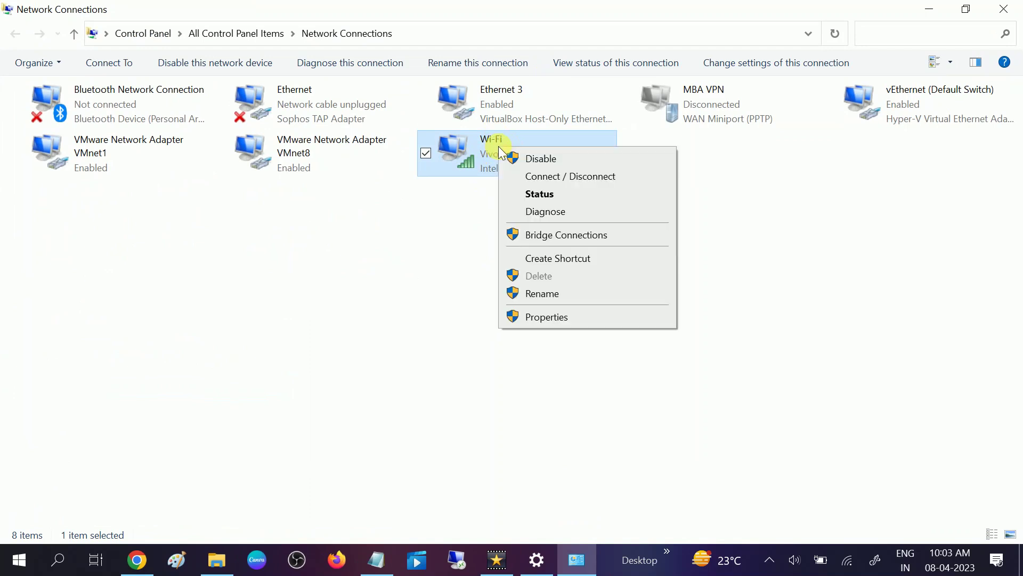
{"action": "left_click", "coordinate": [541, 318]}
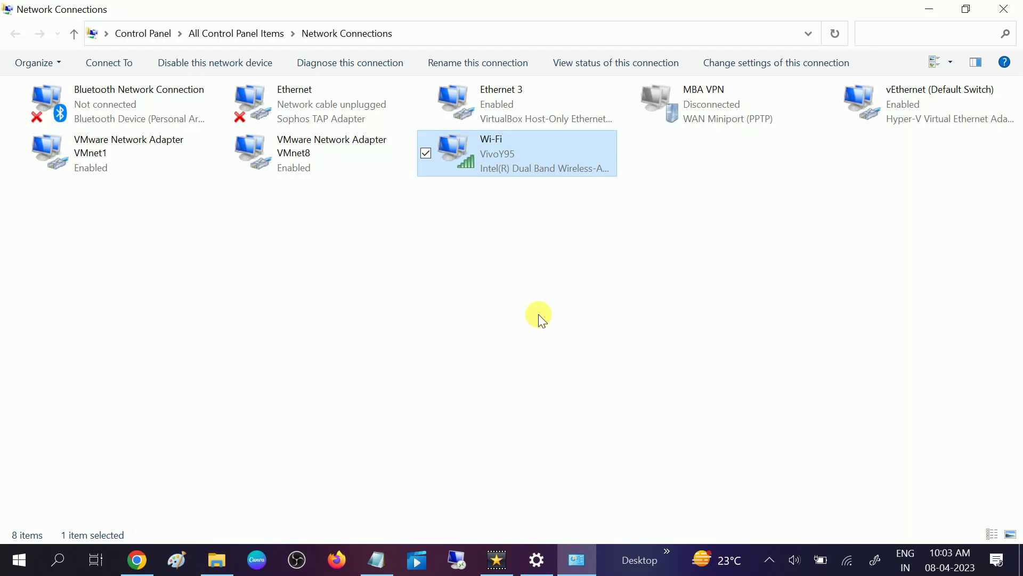
{"action": "left_click_drag", "start_coordinate": [155, 73], "coordinate": [459, 112]}
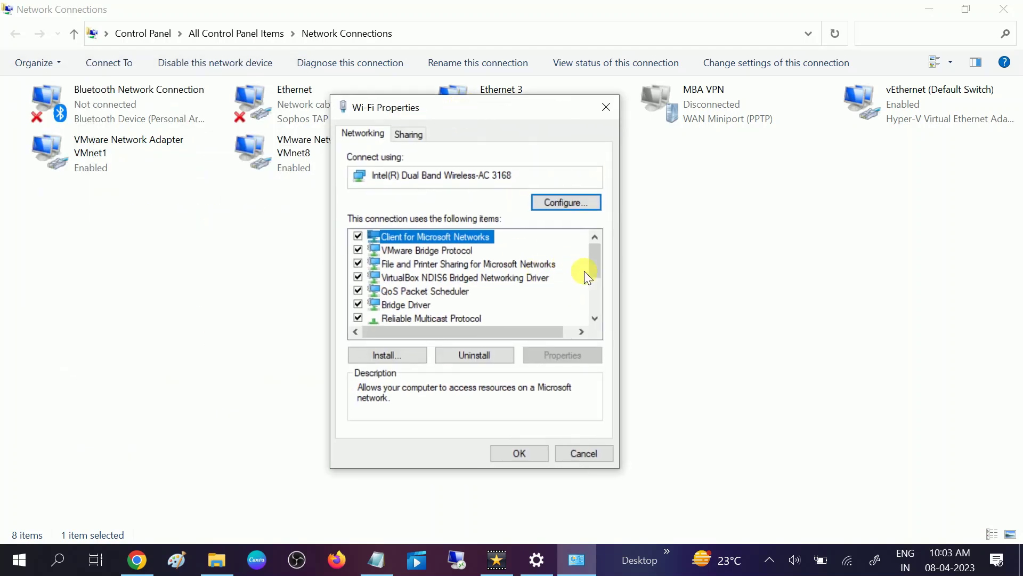
{"action": "left_click_drag", "start_coordinate": [594, 265], "coordinate": [594, 288]}
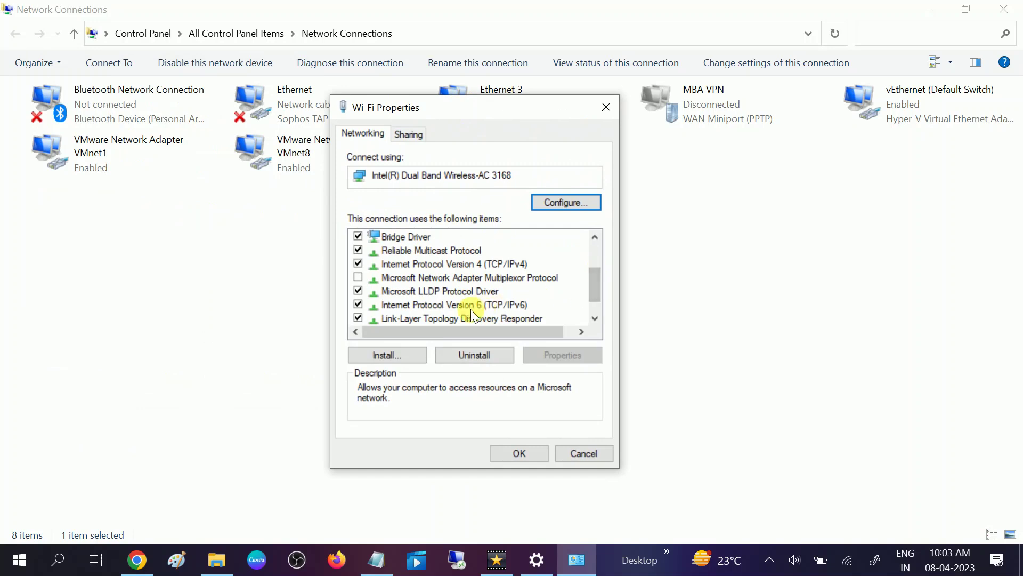
Untick Internet Protocol Version 6 and File and Printer Sharing for Microsoft Networks, then confirm
{"action": "left_click", "coordinate": [357, 306]}
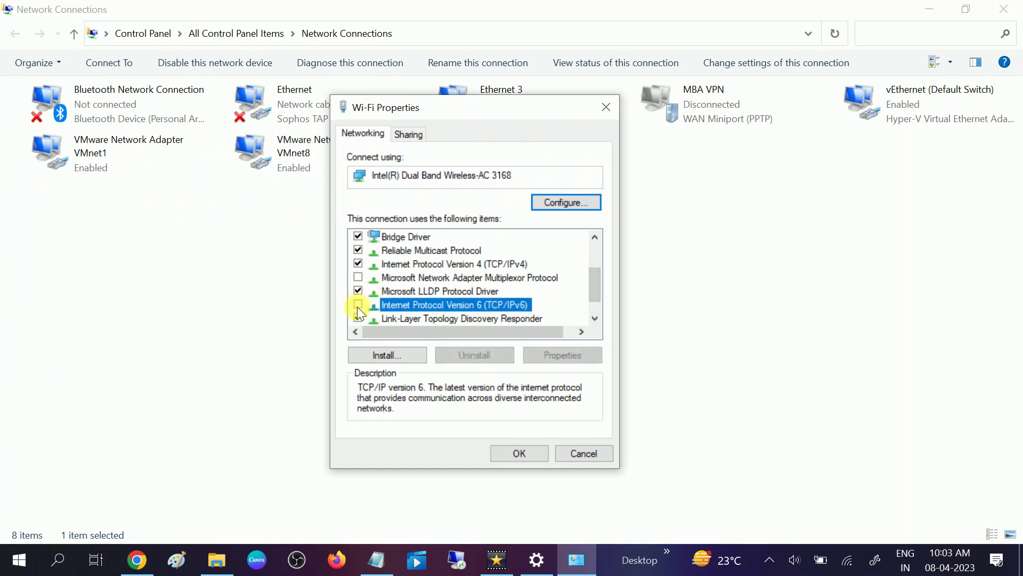
{"action": "left_click_drag", "start_coordinate": [593, 291], "coordinate": [591, 258]}
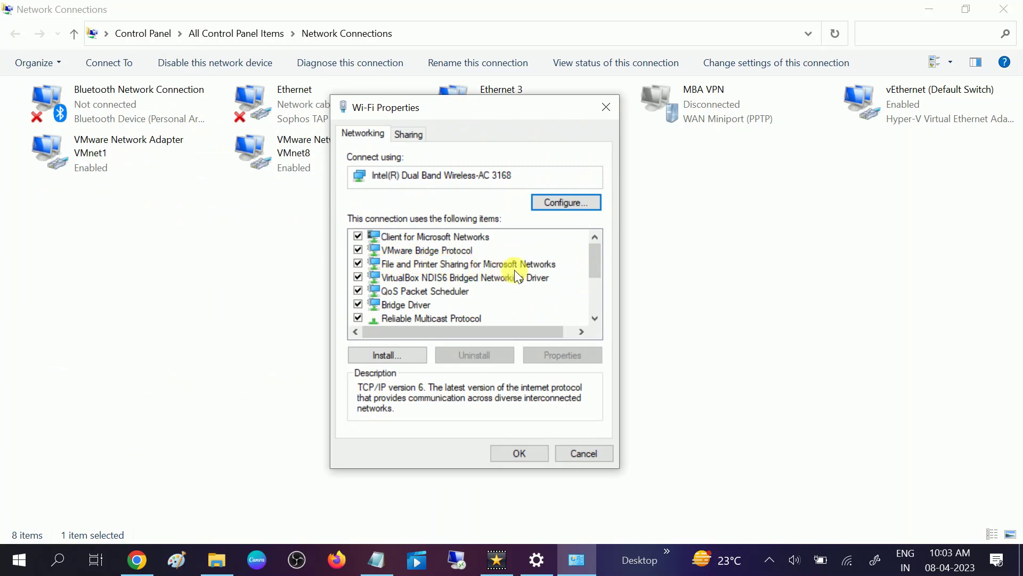
{"action": "left_click", "coordinate": [357, 264]}
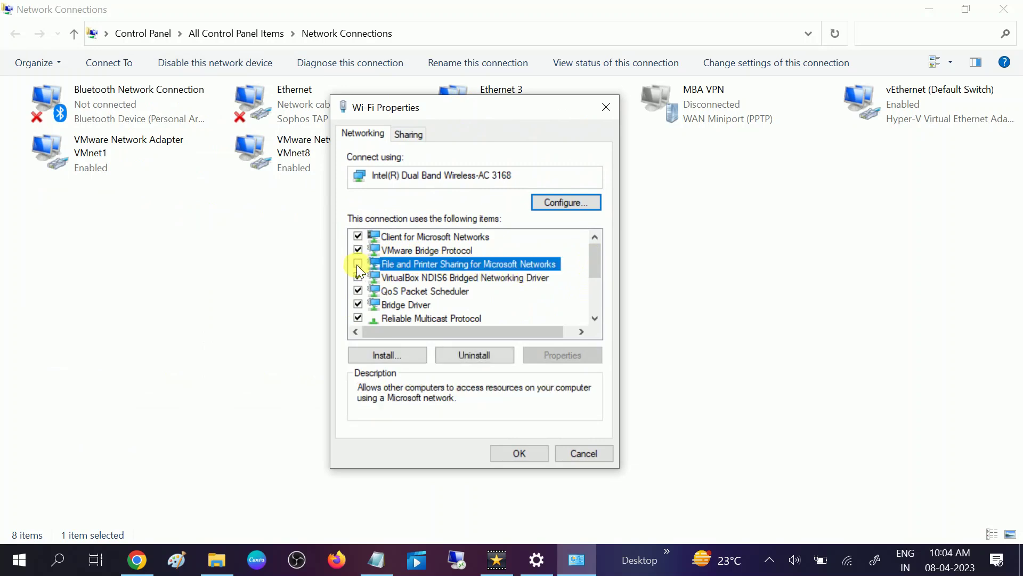
{"action": "left_click", "coordinate": [515, 454]}
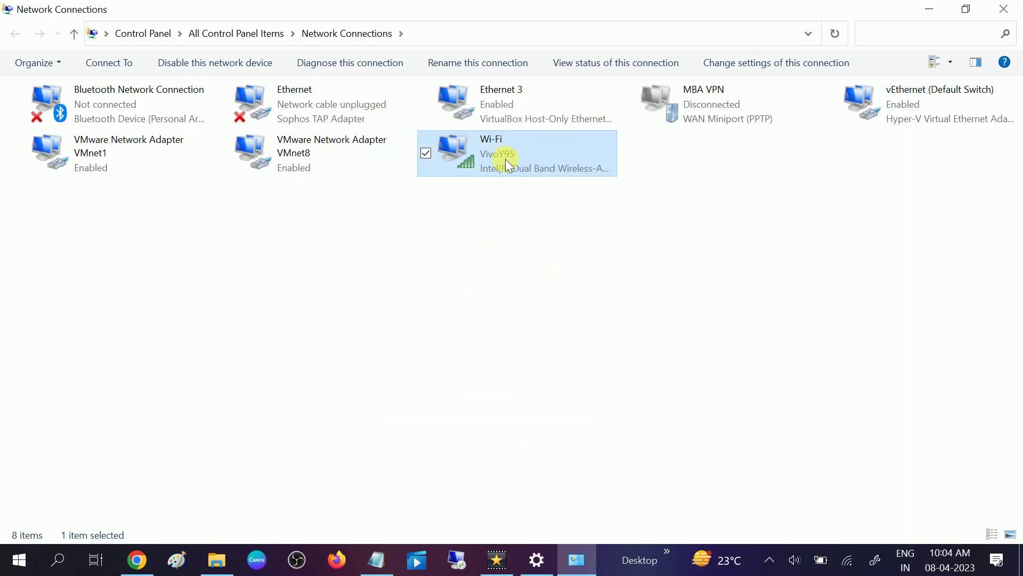
Disable the Wi-Fi adapter
{"action": "right_click", "coordinate": [507, 145]}
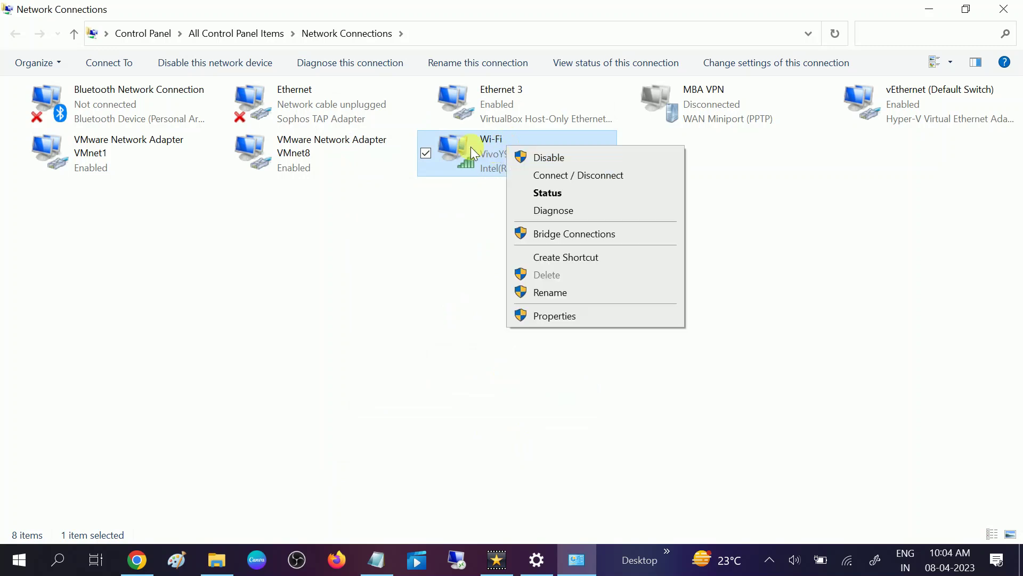
{"action": "left_click", "coordinate": [471, 146]}
{"action": "right_click", "coordinate": [484, 146]}
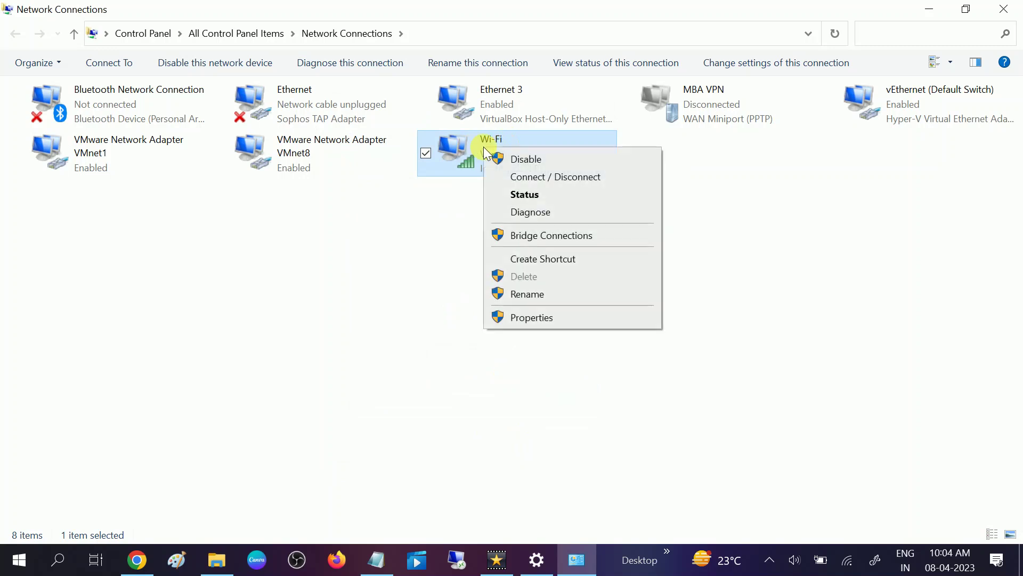
{"action": "left_click", "coordinate": [542, 156]}
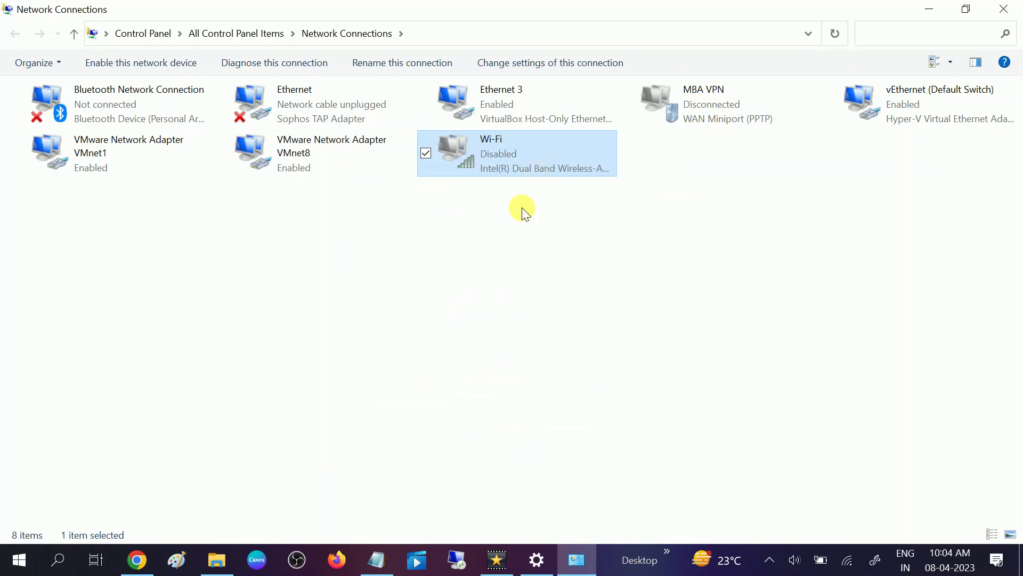
Refresh the Network Connections folder and re-enable the Wi-Fi adapter
{"action": "left_click", "coordinate": [471, 212]}
{"action": "right_click", "coordinate": [471, 212]}
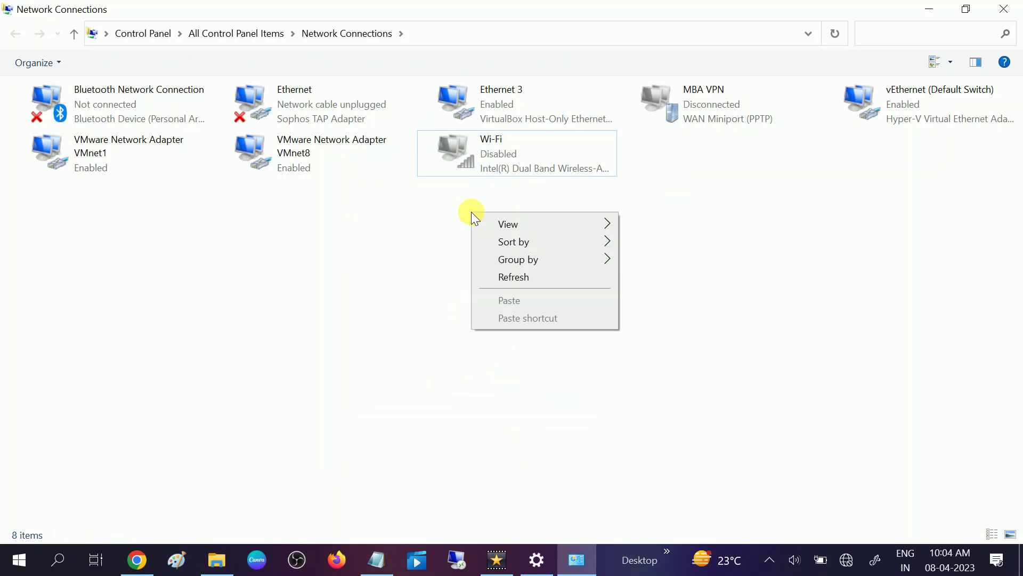
{"action": "left_click", "coordinate": [511, 277]}
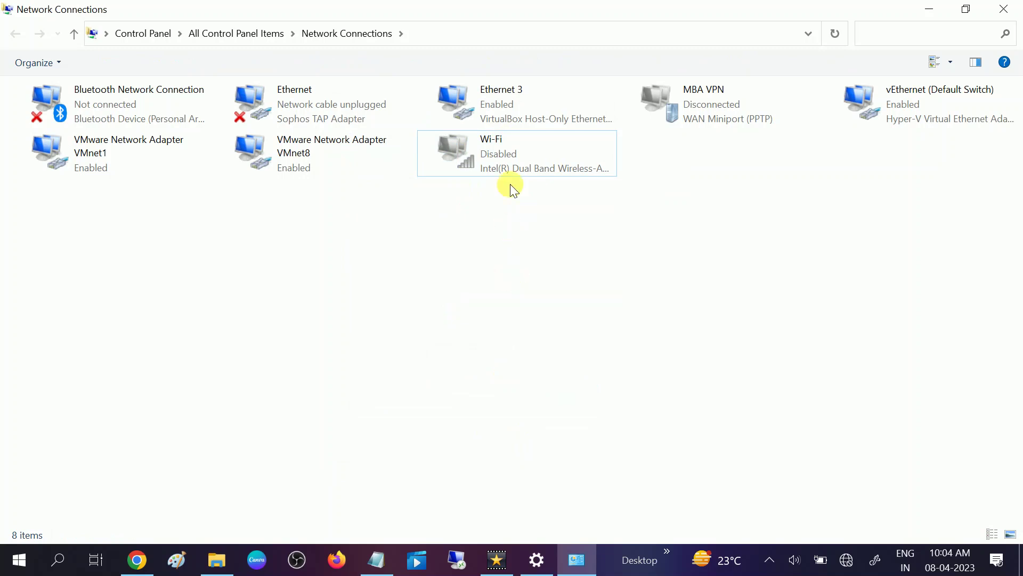
{"action": "right_click", "coordinate": [513, 153]}
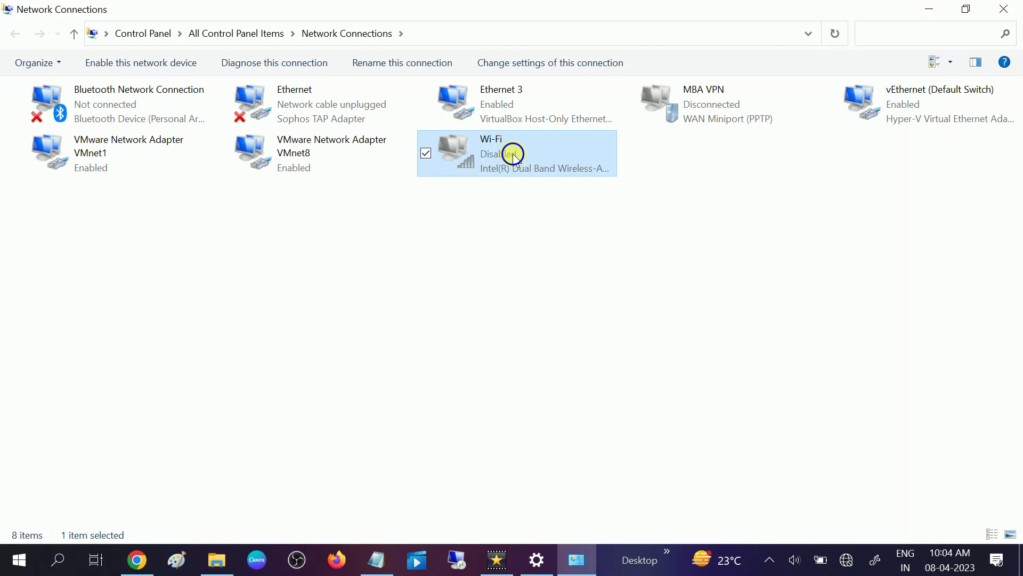
{"action": "left_click", "coordinate": [547, 162]}
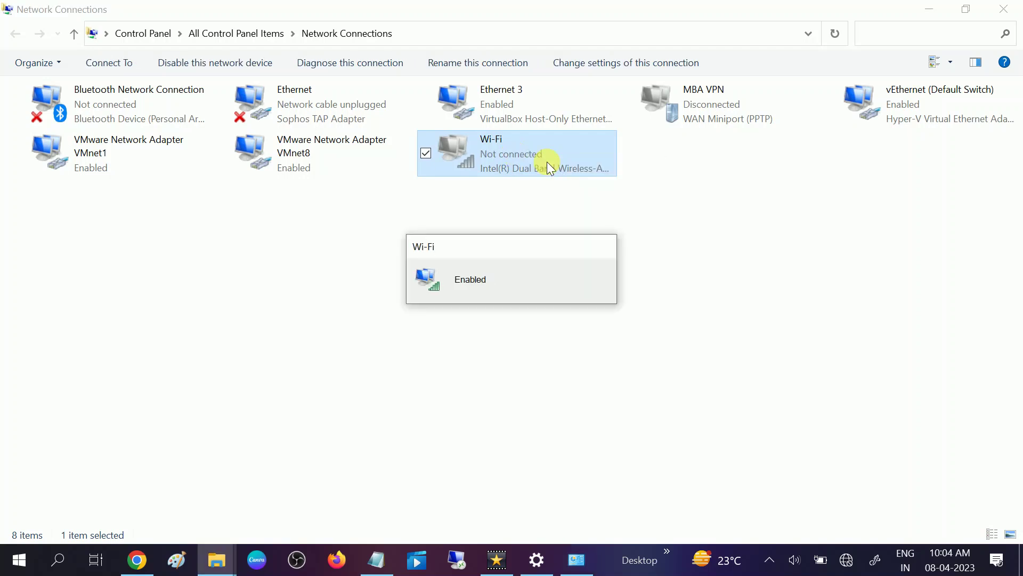
Check the wireless networks flyout to confirm Wi-Fi reconnected to VivoY95
{"action": "left_click", "coordinate": [847, 560]}
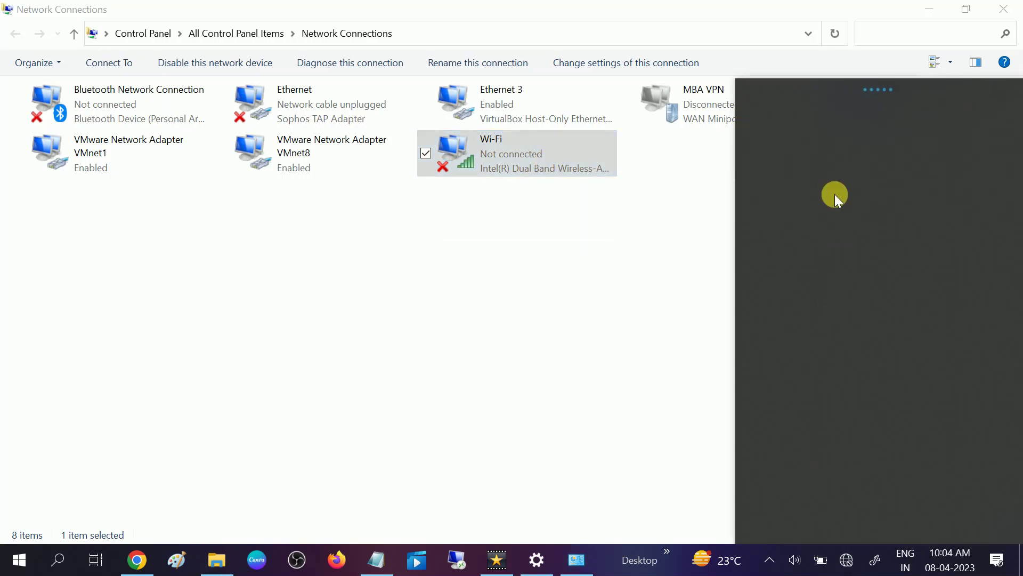
{"action": "left_click", "coordinate": [514, 190]}
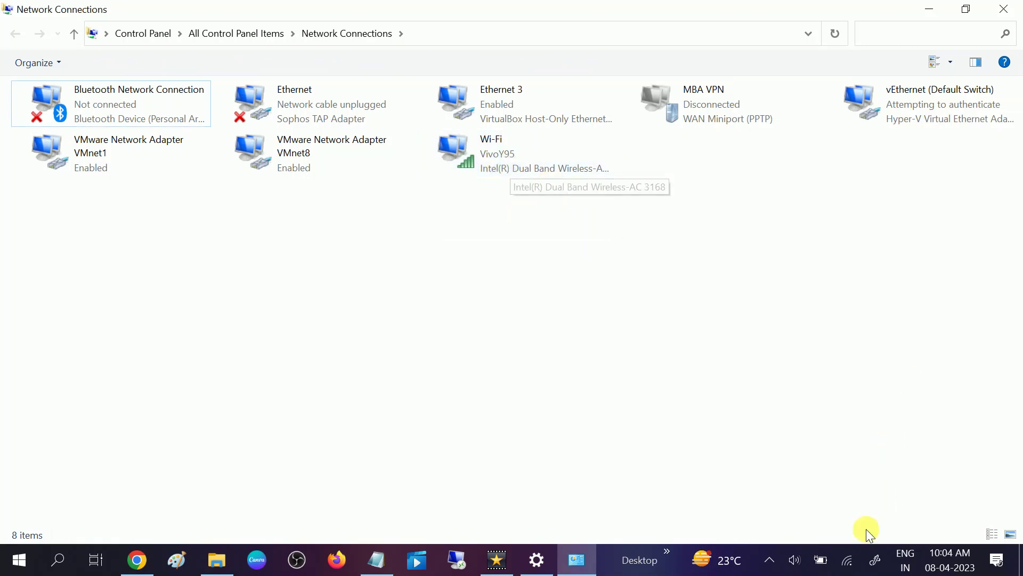
{"action": "left_click", "coordinate": [847, 560]}
{"action": "left_click", "coordinate": [615, 299]}
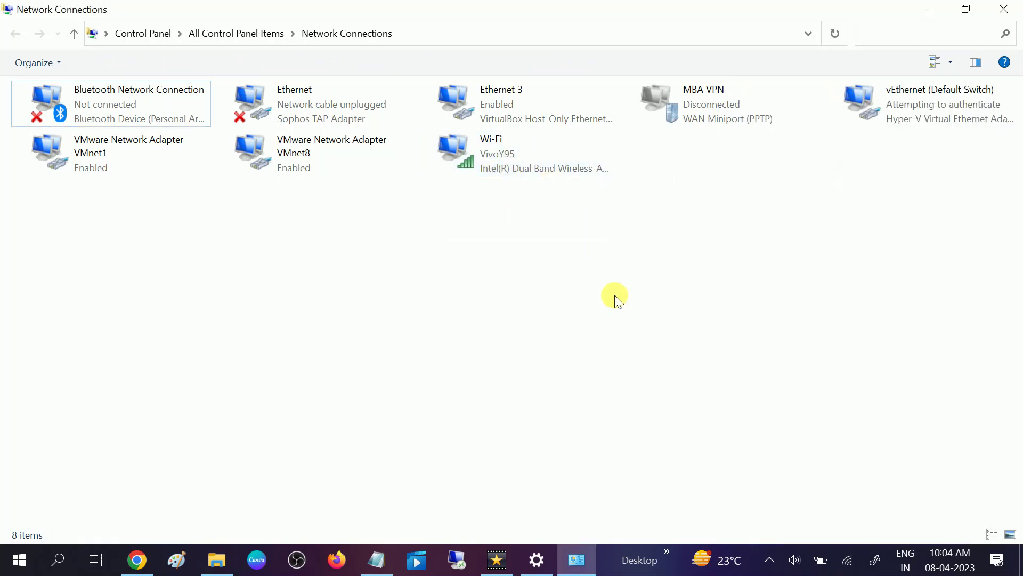
Open the Wi-Fi connection's Properties dialog again
{"action": "left_click", "coordinate": [526, 162]}
{"action": "right_click", "coordinate": [526, 162]}
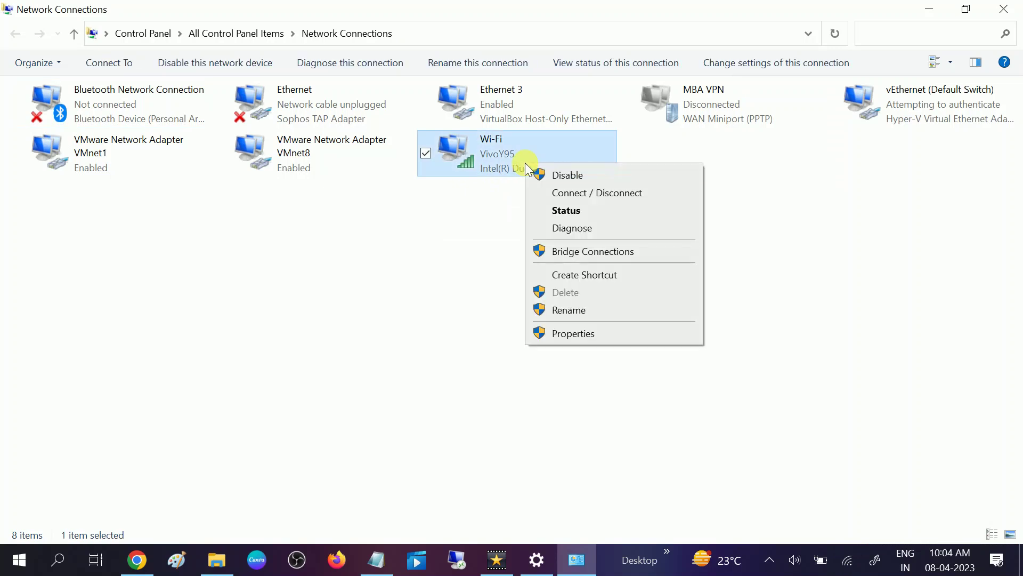
{"action": "left_click", "coordinate": [580, 333]}
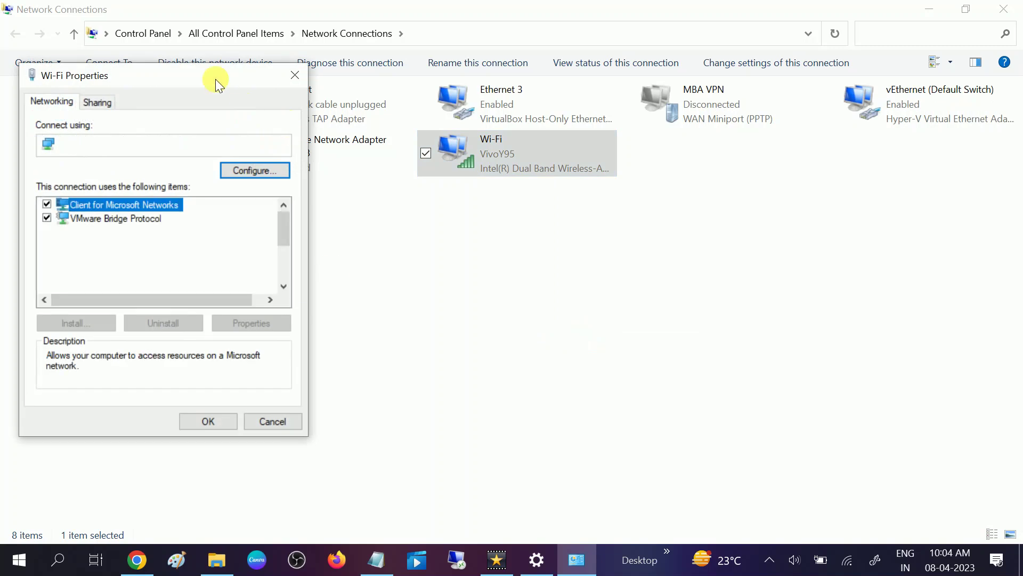
Open the Internet Protocol Version 4 properties for the Wi-Fi connection
{"action": "left_click_drag", "start_coordinate": [215, 79], "coordinate": [603, 91]}
{"action": "scroll", "coordinate": [467, 260], "scroll_direction": "down", "scroll_amount": 2}
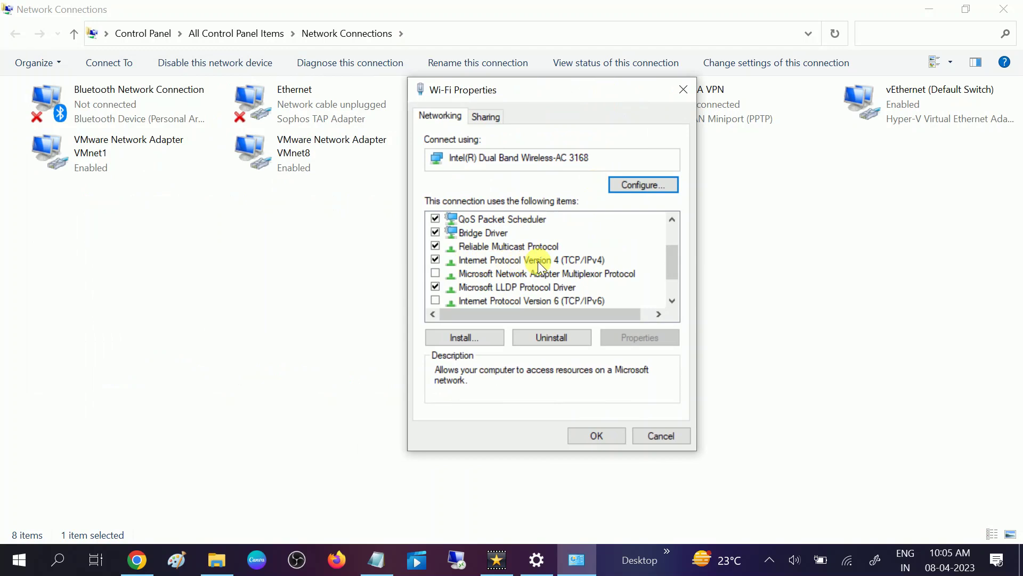
{"action": "left_click", "coordinate": [560, 261]}
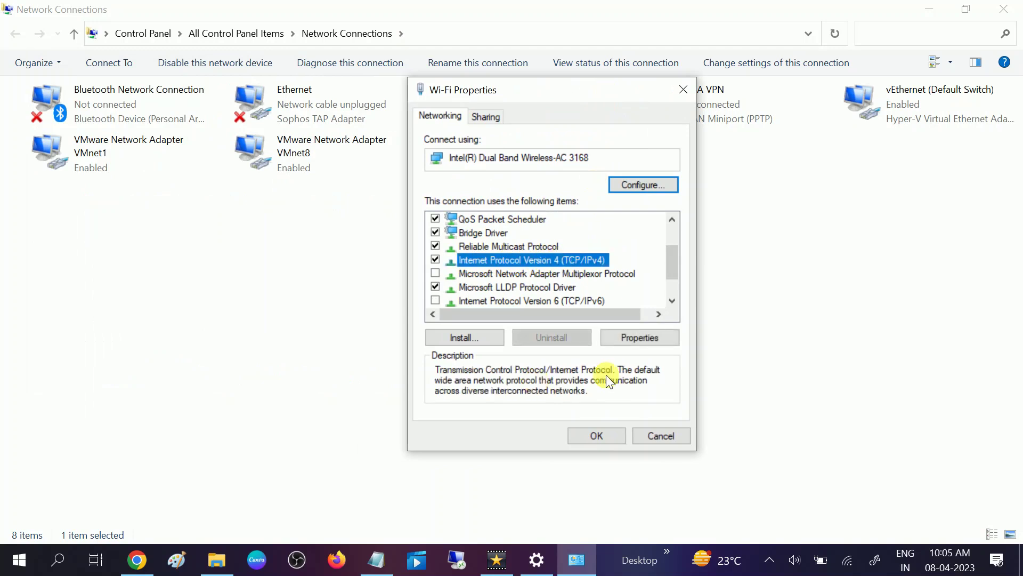
{"action": "left_click", "coordinate": [641, 335]}
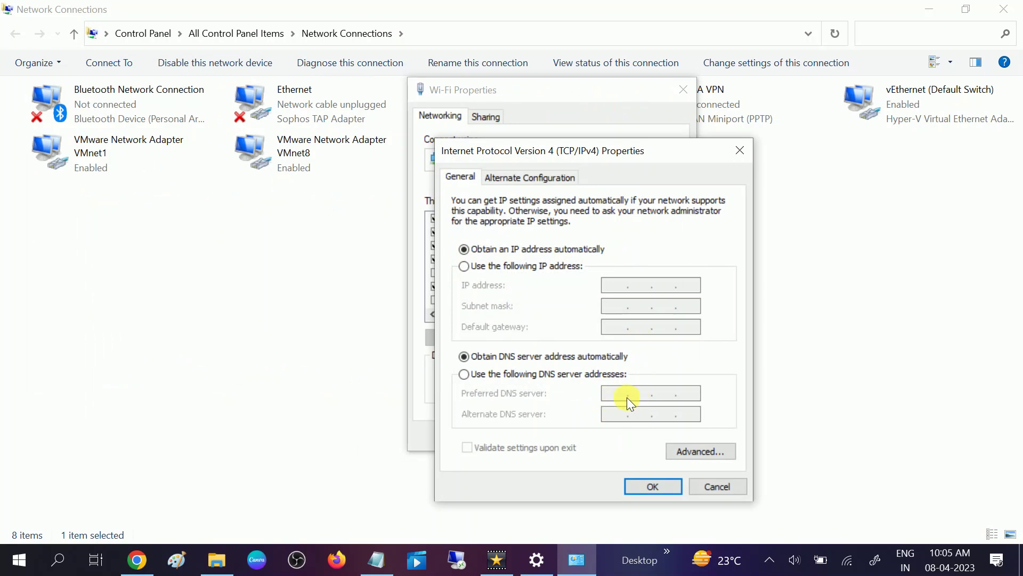
Keep the IP automatic, set DNS servers 8.8.8.8 and 8.8.4.4, then save and close
{"action": "left_click", "coordinate": [497, 267]}
{"action": "left_click", "coordinate": [621, 291]}
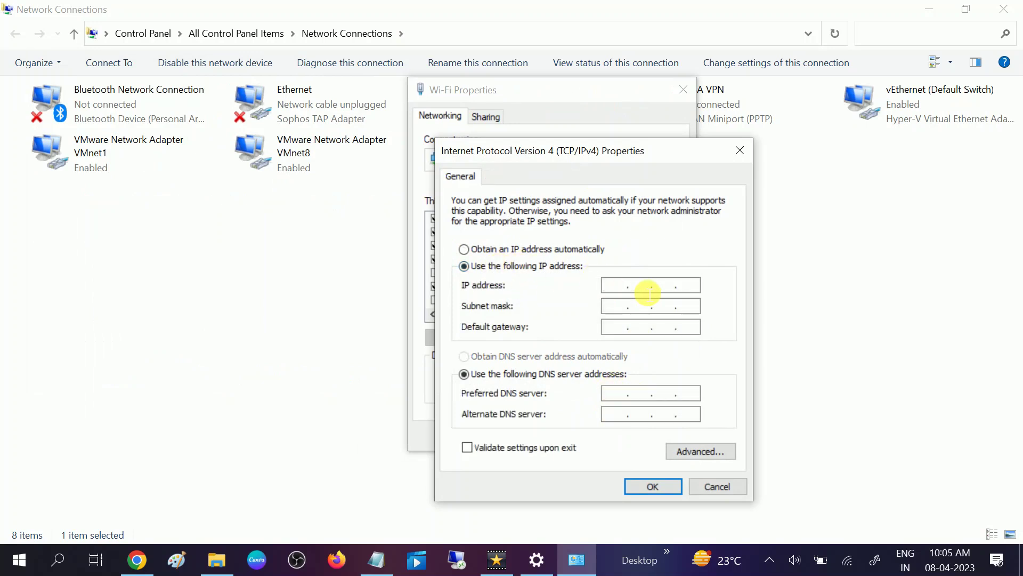
{"action": "left_click", "coordinate": [478, 248]}
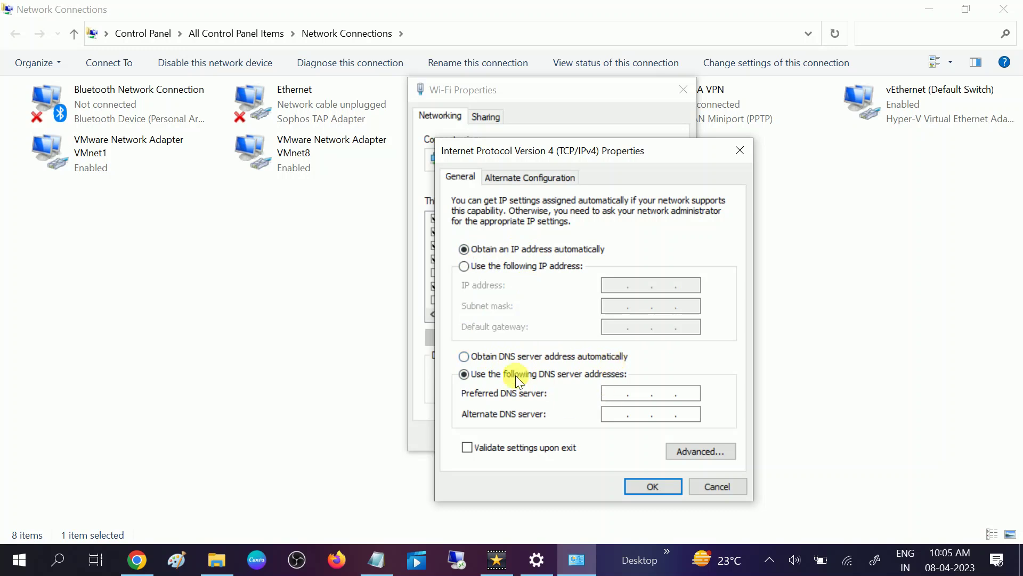
{"action": "left_click", "coordinate": [615, 394]}
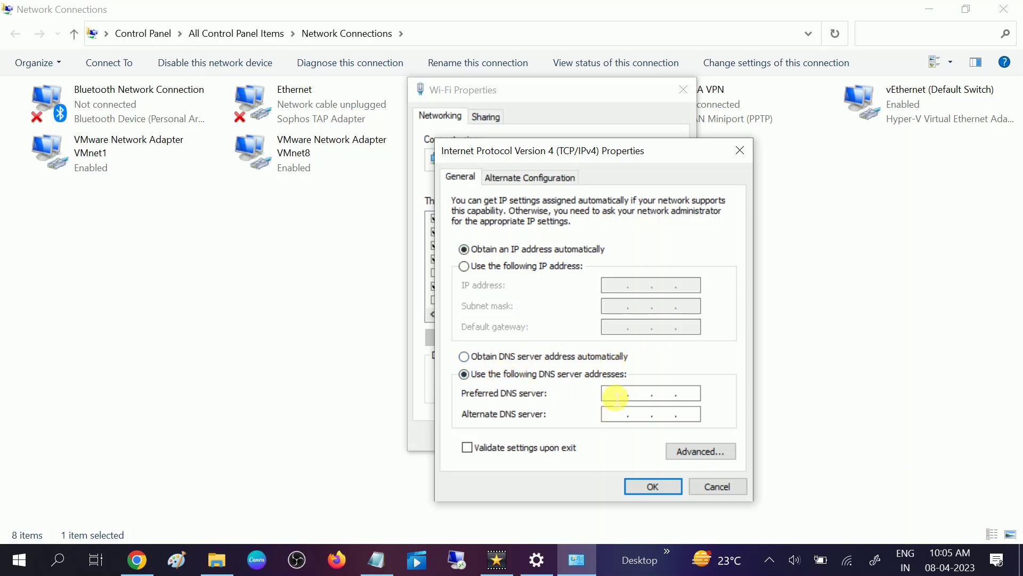
{"action": "type", "text": "88"}
{"action": "key", "text": "BackSpace"}
{"action": "type", "text": ".8.8.8"}
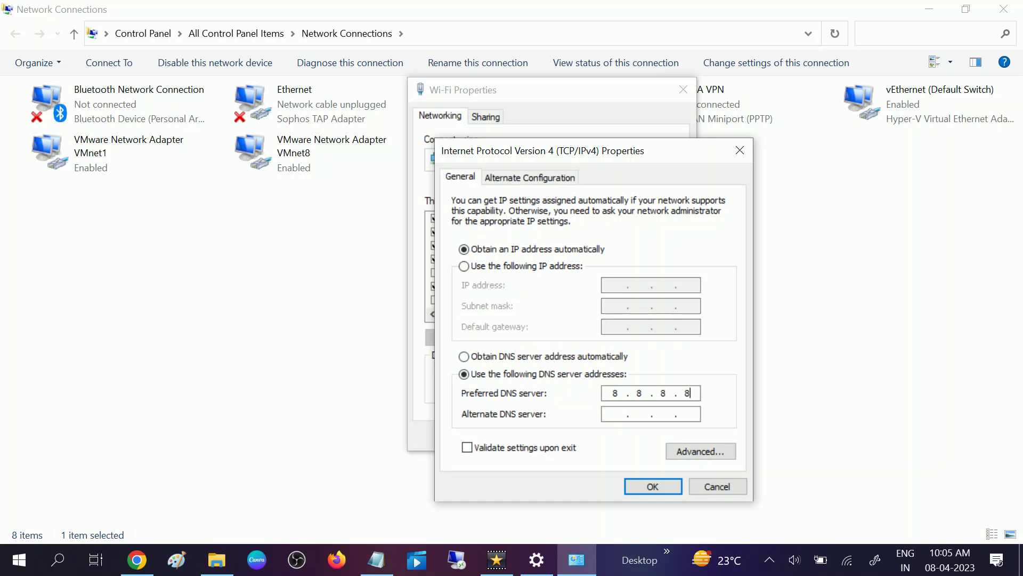
{"action": "left_click", "coordinate": [616, 414]}
{"action": "type", "text": "8.8.4.4"}
{"action": "left_click", "coordinate": [654, 486]}
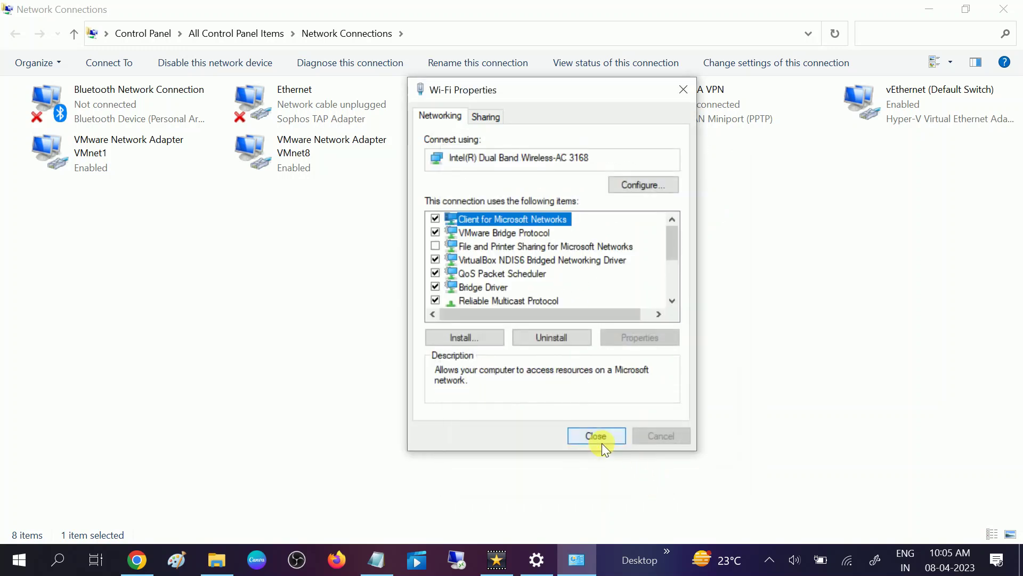
{"action": "left_click", "coordinate": [597, 436]}
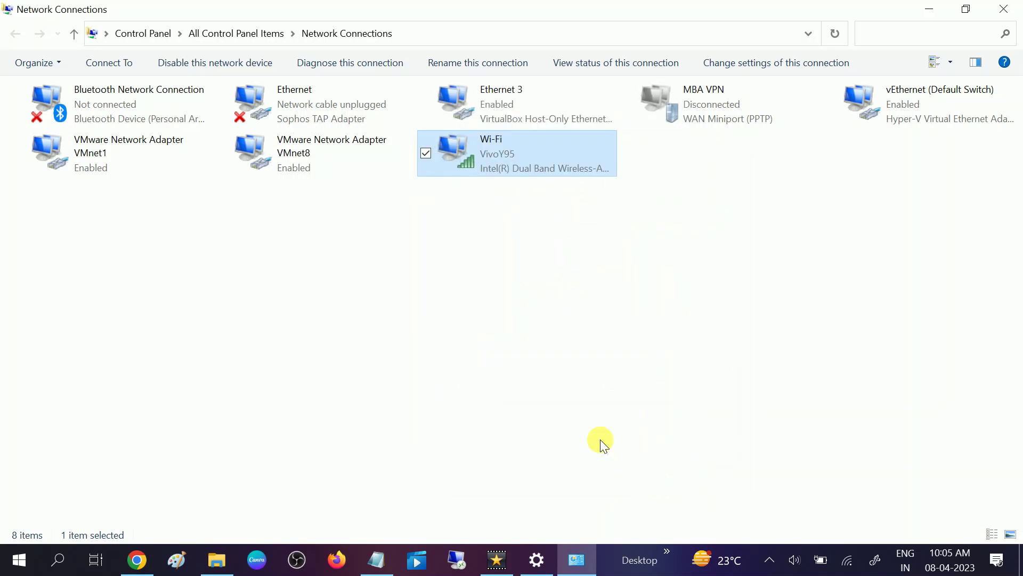
Refresh Network Connections, then launch Device Manager by searching 'devi'
{"action": "right_click", "coordinate": [536, 324]}
{"action": "left_click", "coordinate": [566, 389]}
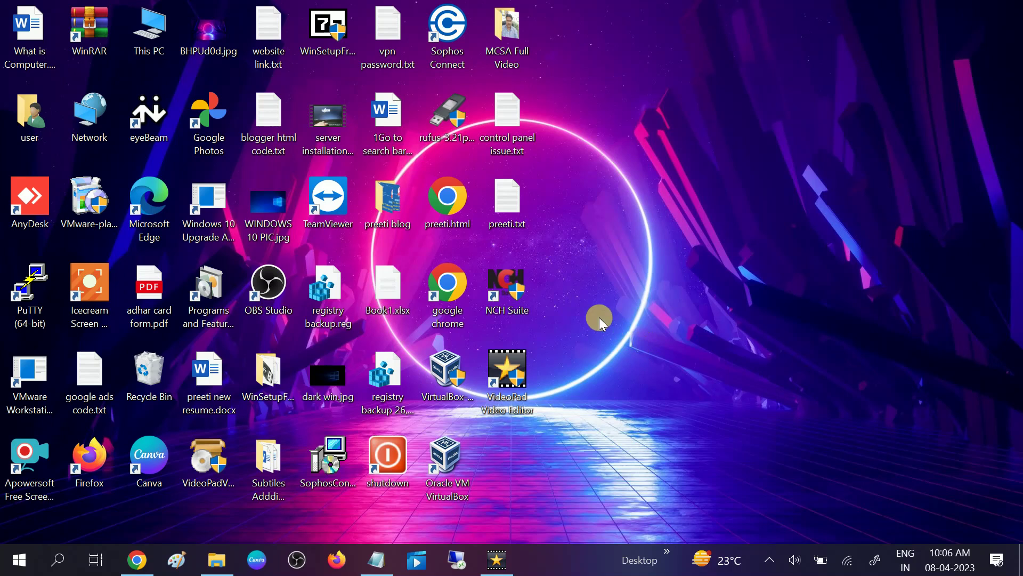
{"action": "left_click", "coordinate": [53, 563]}
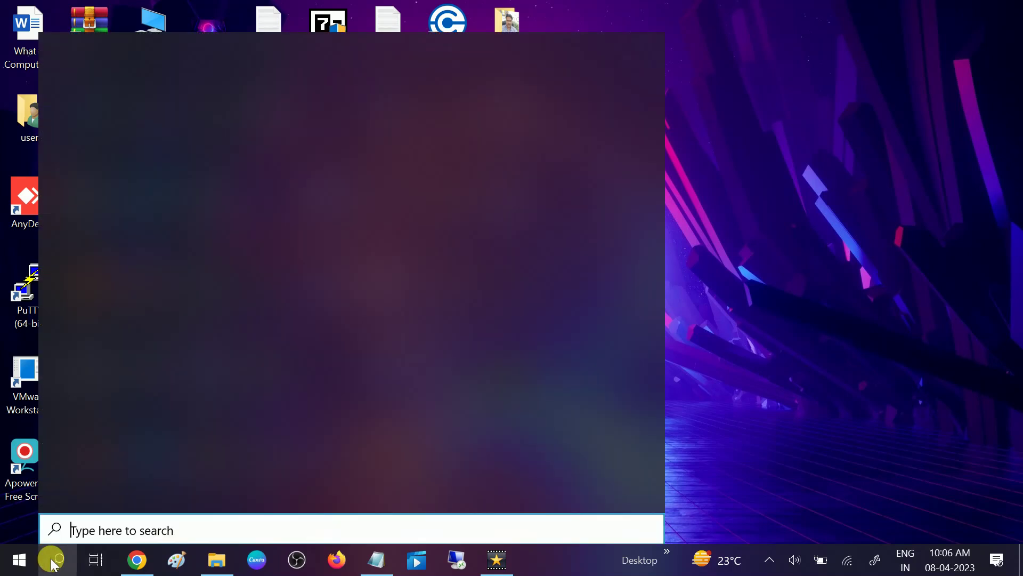
{"action": "type", "text": "dev"}
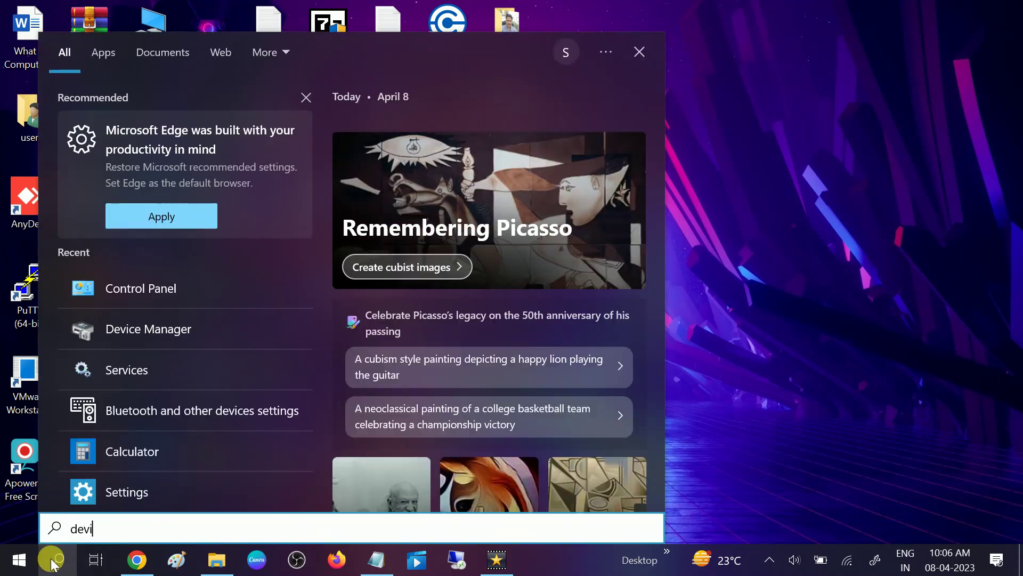
{"action": "type", "text": "i"}
{"action": "left_click", "coordinate": [175, 121]}
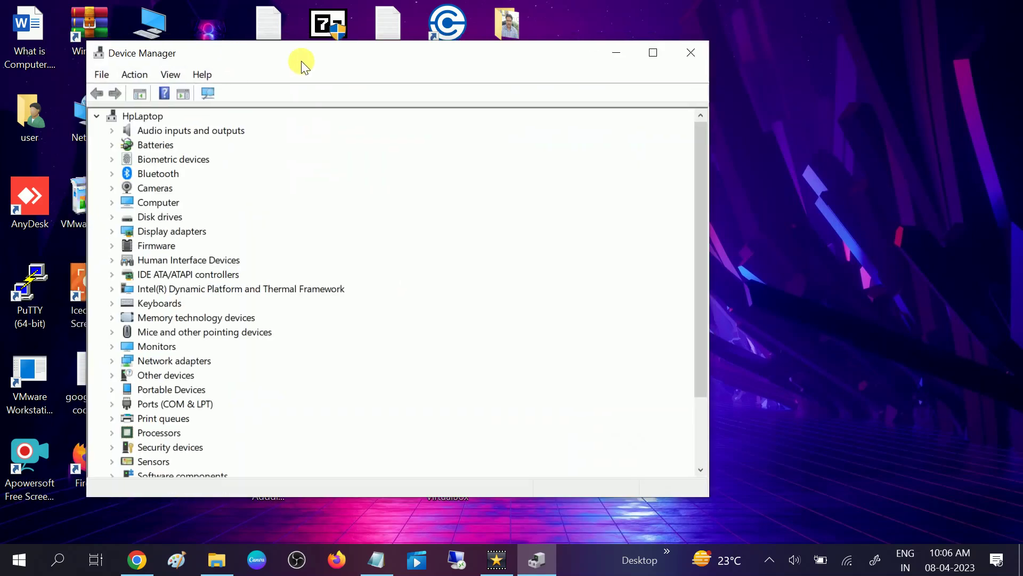
Expand Network adapters and select the Intel Dual Band Wireless-AC 3168
{"action": "left_click_drag", "start_coordinate": [302, 61], "coordinate": [418, 65]}
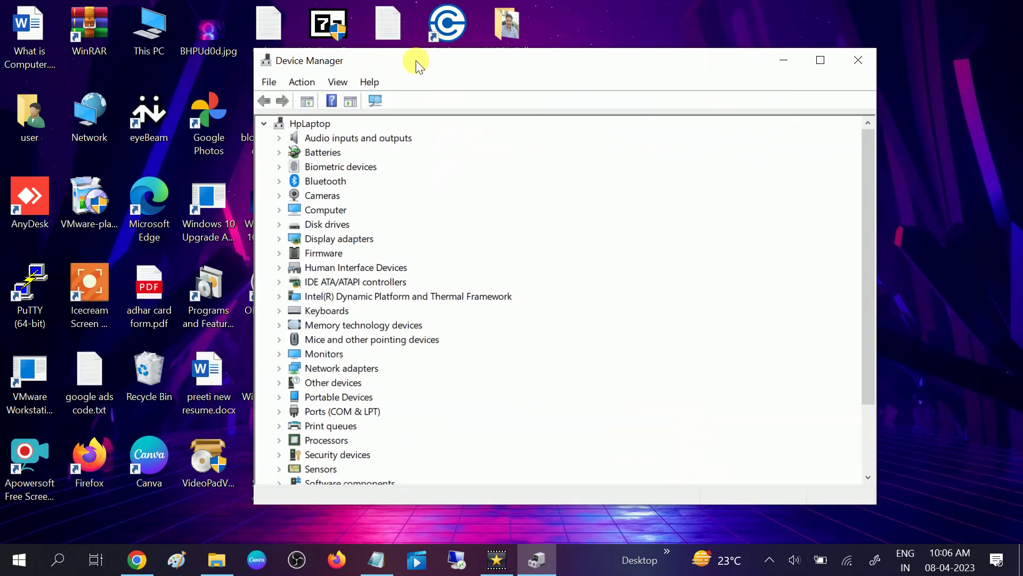
{"action": "left_click", "coordinate": [280, 369]}
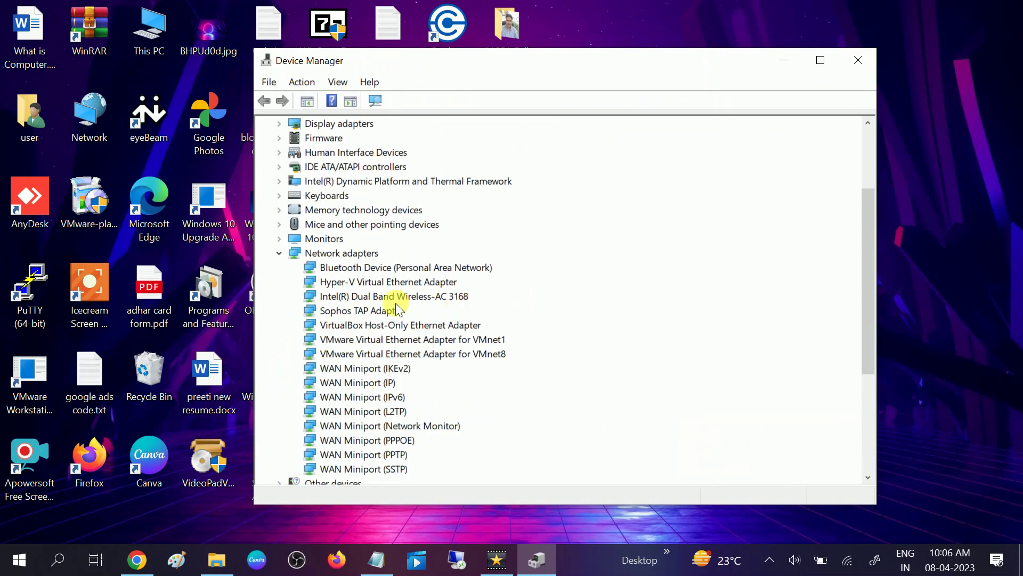
{"action": "left_click", "coordinate": [390, 301]}
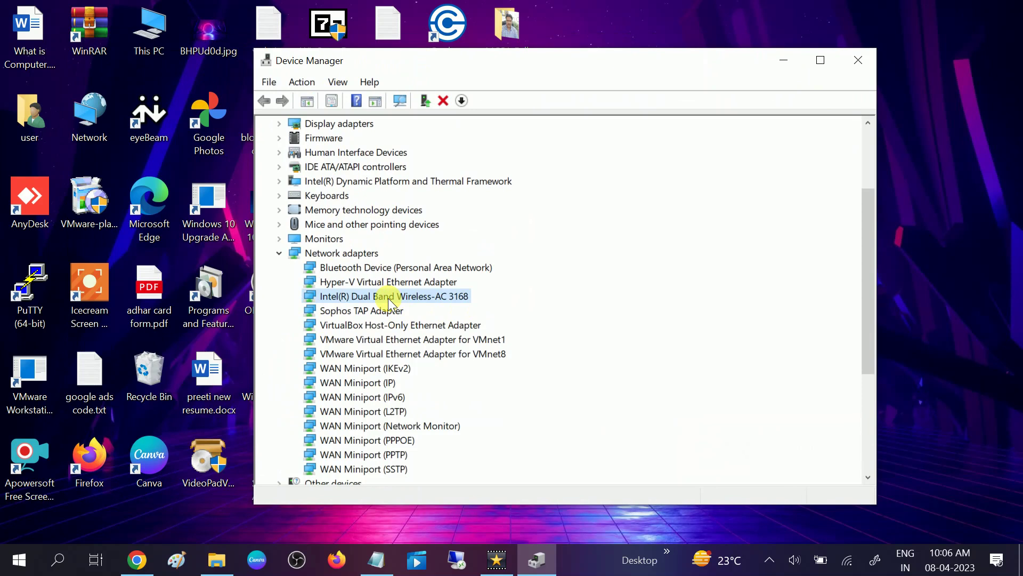
Run ncpa.cpl, check Wi-Fi's adapter name, then minimize Network Connections
{"action": "key", "text": "super+r"}
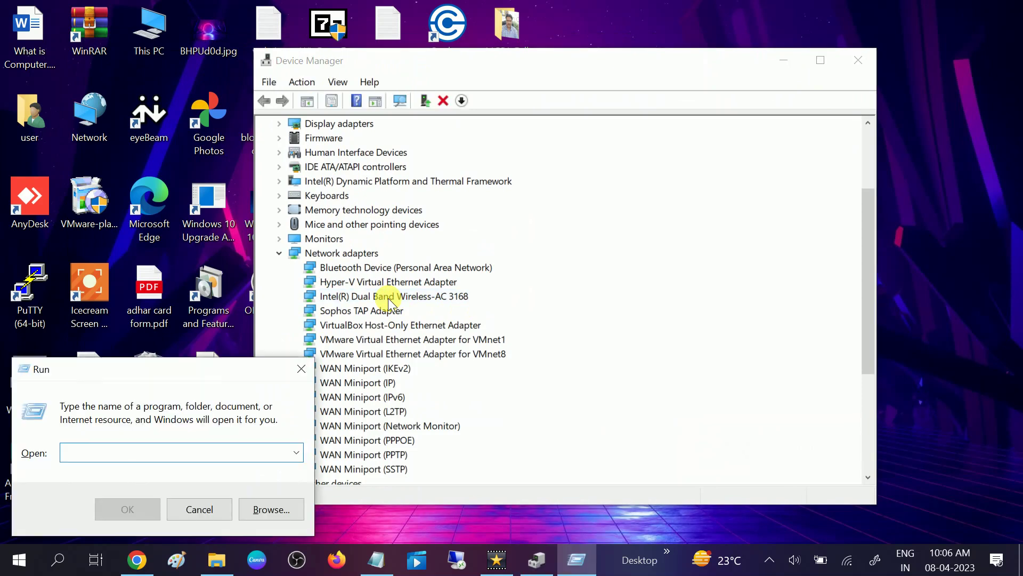
{"action": "type", "text": "ncpa."}
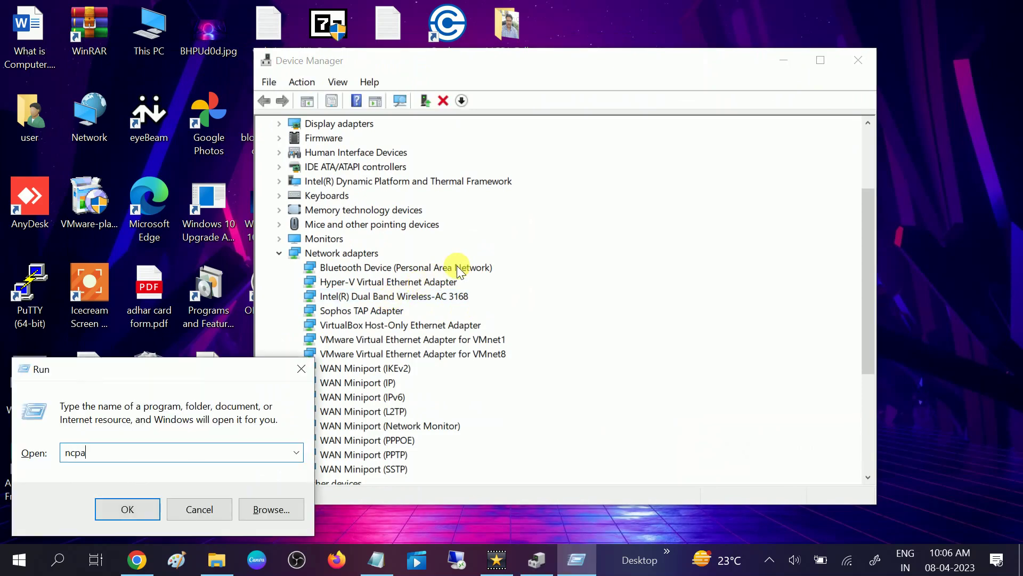
{"action": "type", "text": "cpl"}
{"action": "key", "text": "Return"}
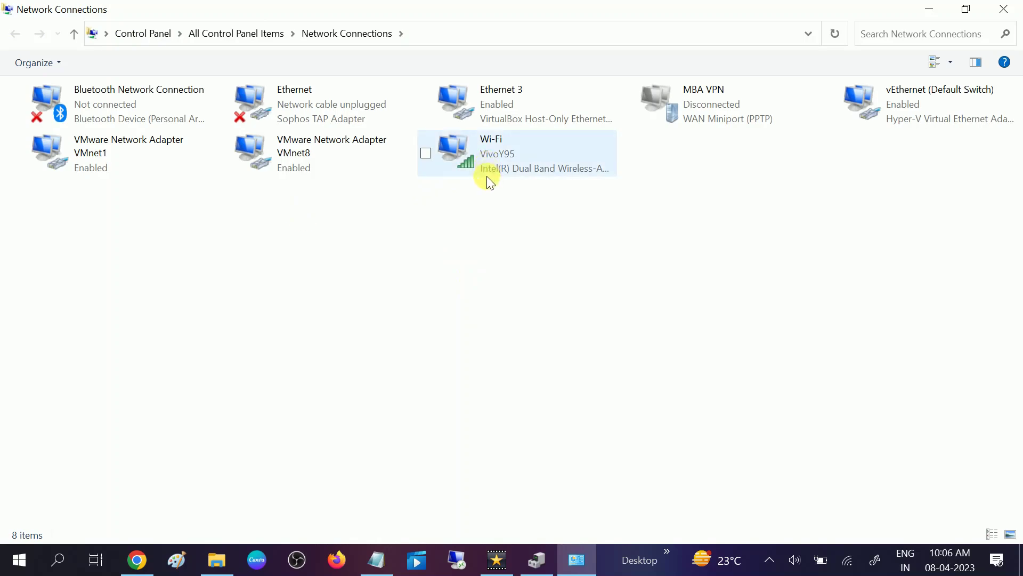
{"action": "left_click", "coordinate": [490, 177]}
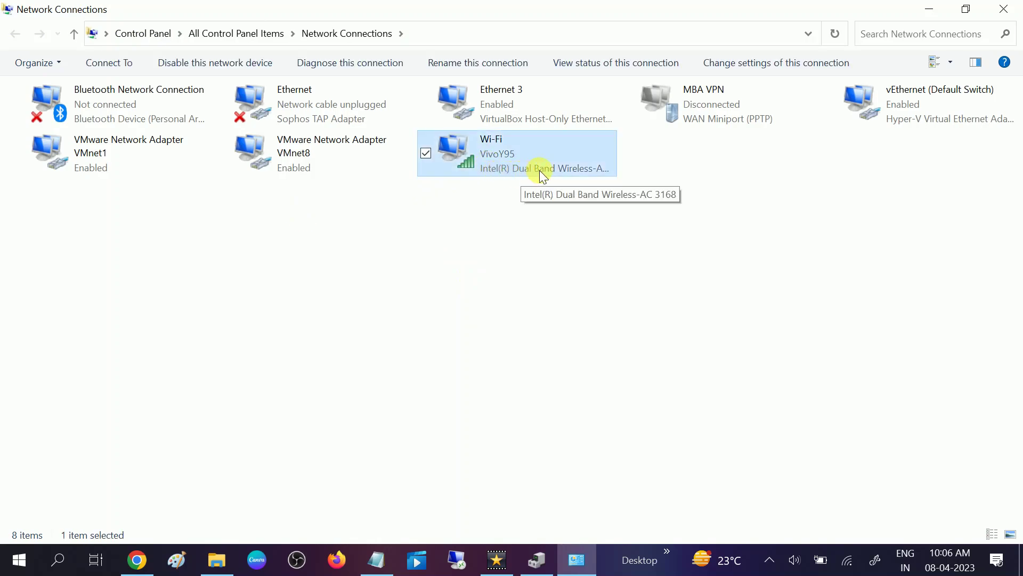
{"action": "left_click", "coordinate": [937, 13]}
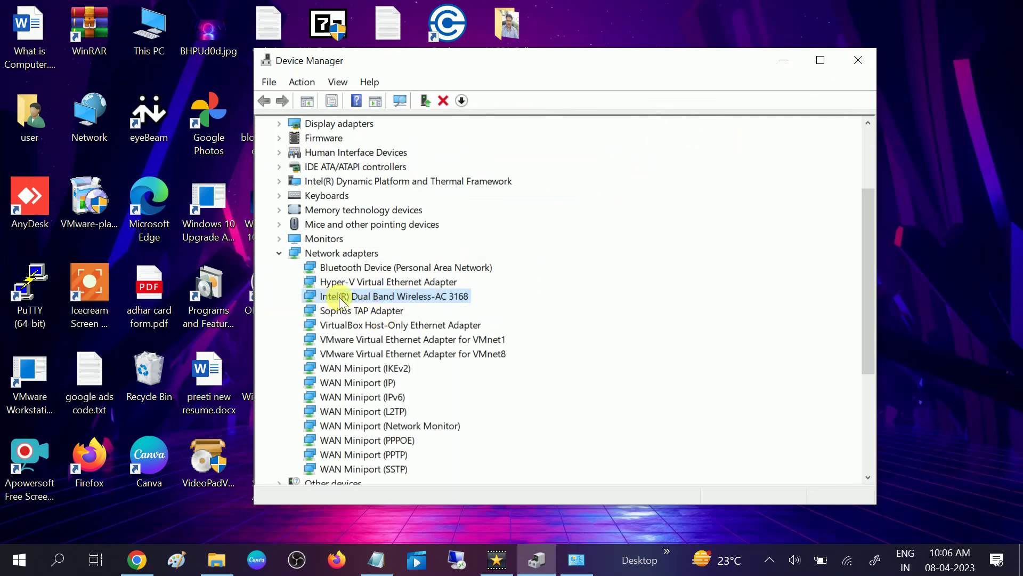
Search automatically for an updated Intel Dual Band Wireless-AC 3168 driver and close the result
{"action": "right_click", "coordinate": [404, 294]}
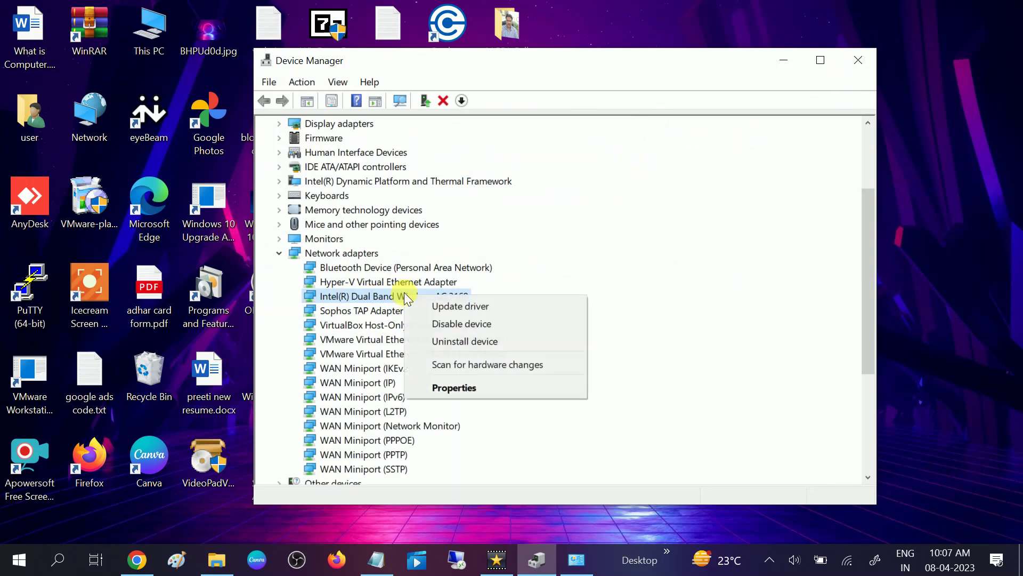
{"action": "left_click", "coordinate": [459, 305]}
{"action": "left_click", "coordinate": [460, 254]}
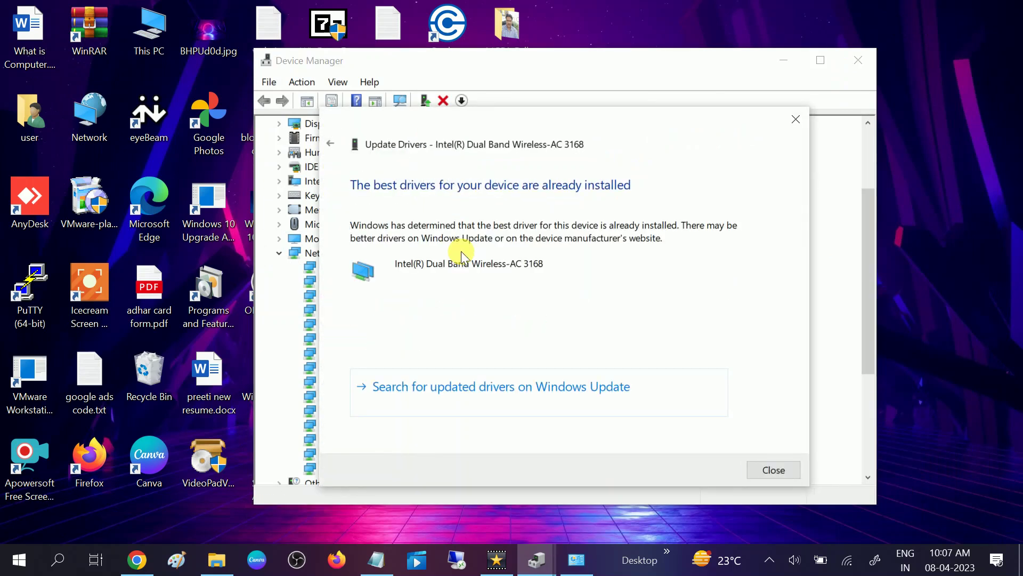
{"action": "left_click", "coordinate": [773, 470]}
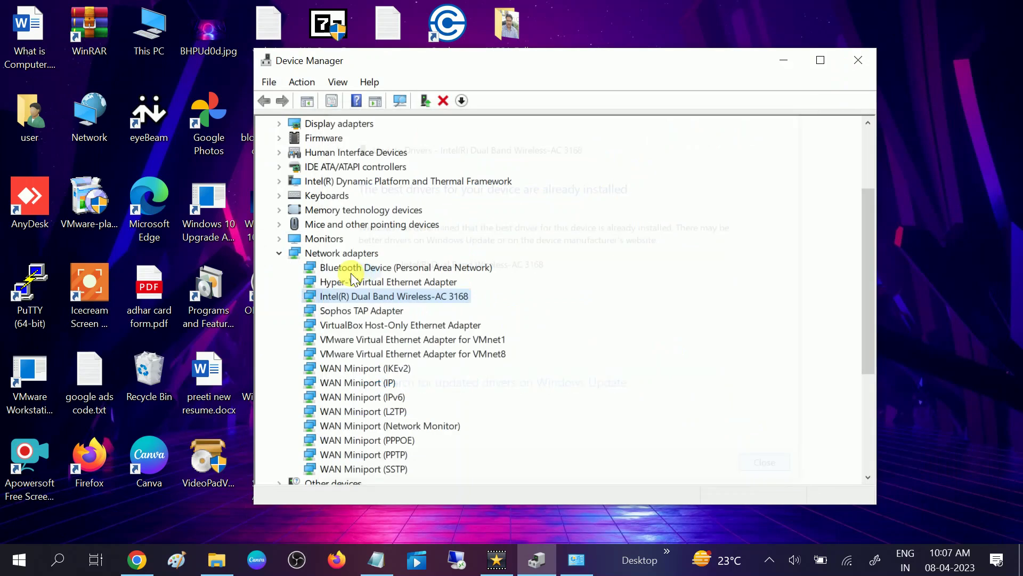
Start uninstalling the Intel wireless adapter, then cancel without removing it
{"action": "right_click", "coordinate": [389, 296]}
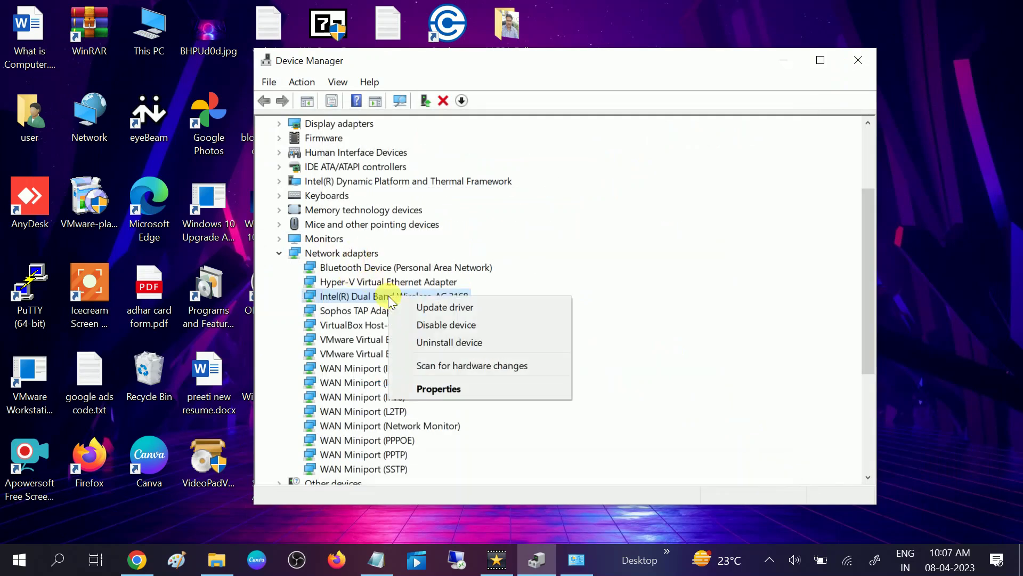
{"action": "left_click", "coordinate": [441, 342]}
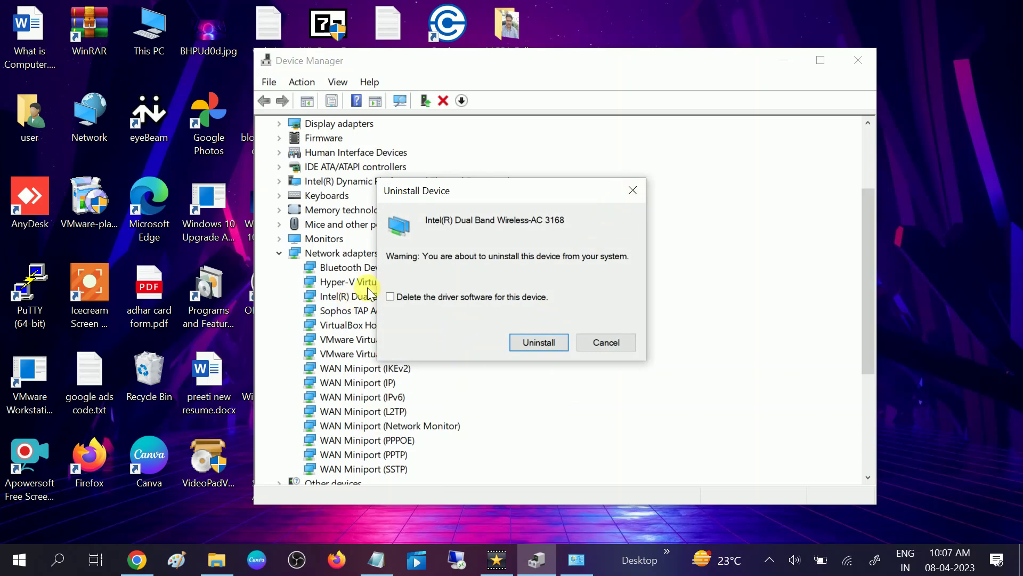
{"action": "left_click", "coordinate": [632, 191]}
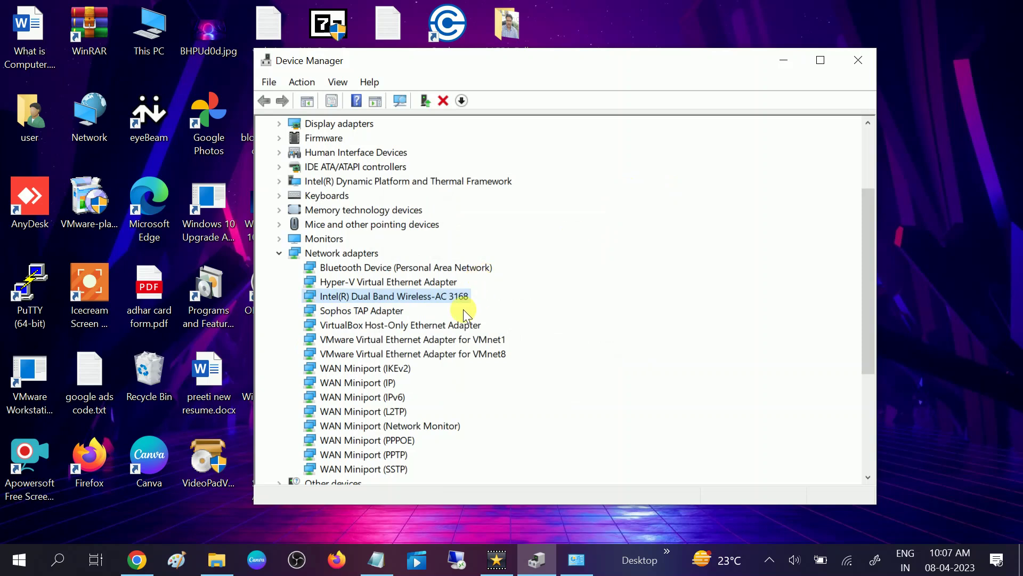
Close Device Manager and refresh the desktop
{"action": "key", "text": "alt+F4"}
{"action": "right_click", "coordinate": [709, 81]}
{"action": "left_click", "coordinate": [735, 120]}
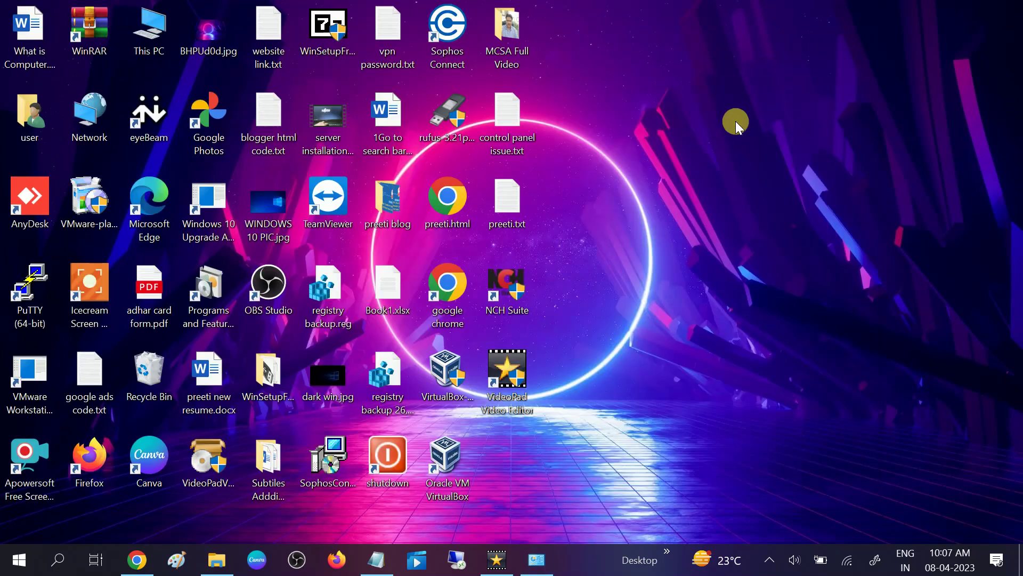
Open Command Prompt as administrator, maximize it, and run 'netsh winsock reset catalog'
{"action": "left_click", "coordinate": [69, 559]}
{"action": "type", "text": "cmd"}
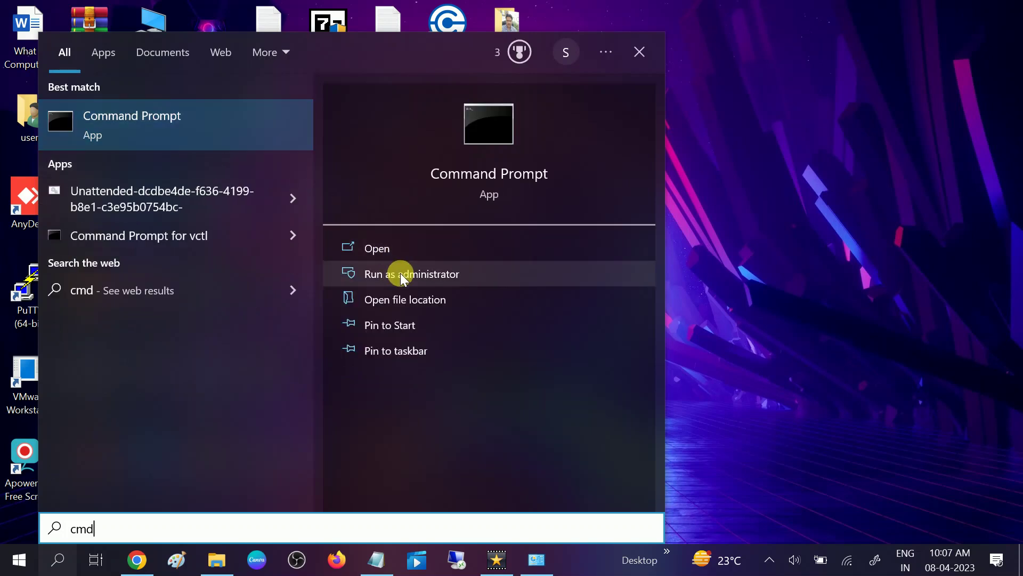
{"action": "left_click", "coordinate": [413, 275]}
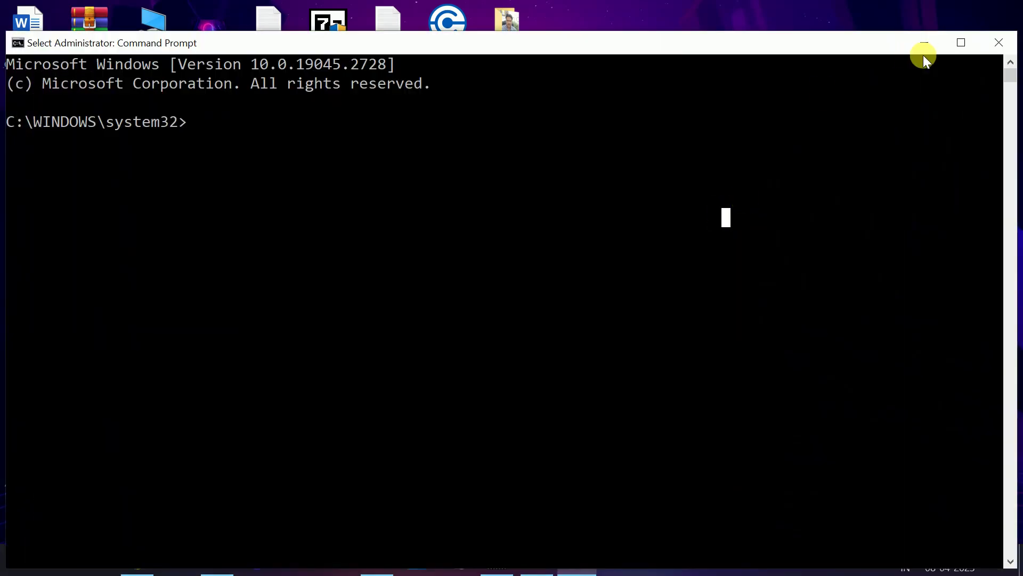
{"action": "left_click", "coordinate": [955, 45]}
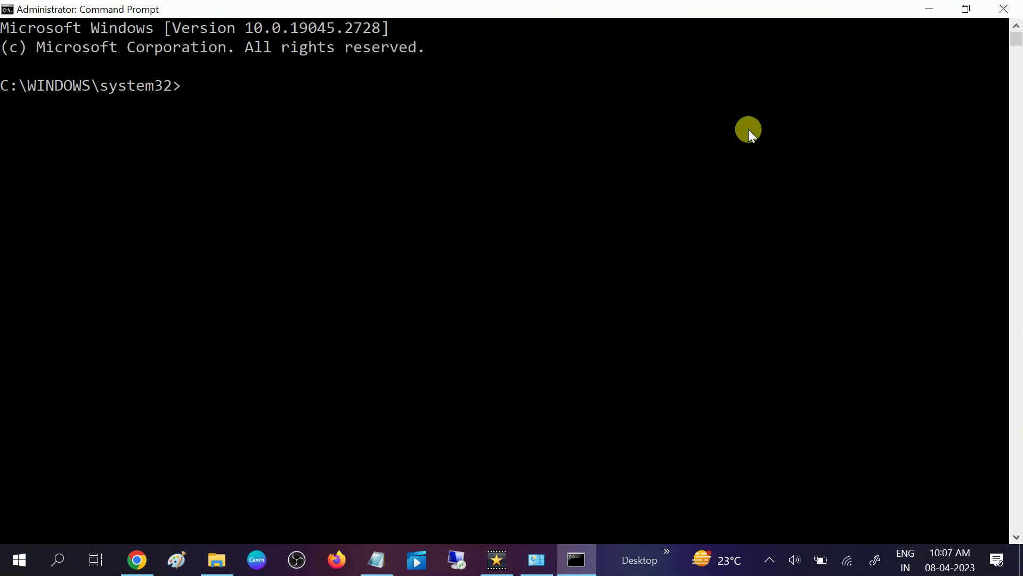
{"action": "type", "text": "netsh"}
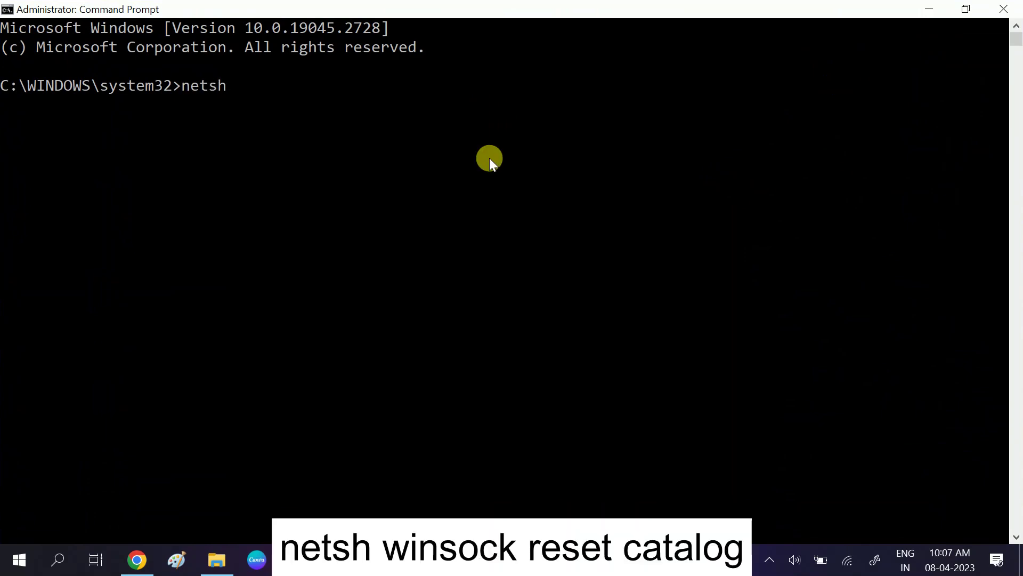
{"action": "type", "text": " winsock res"}
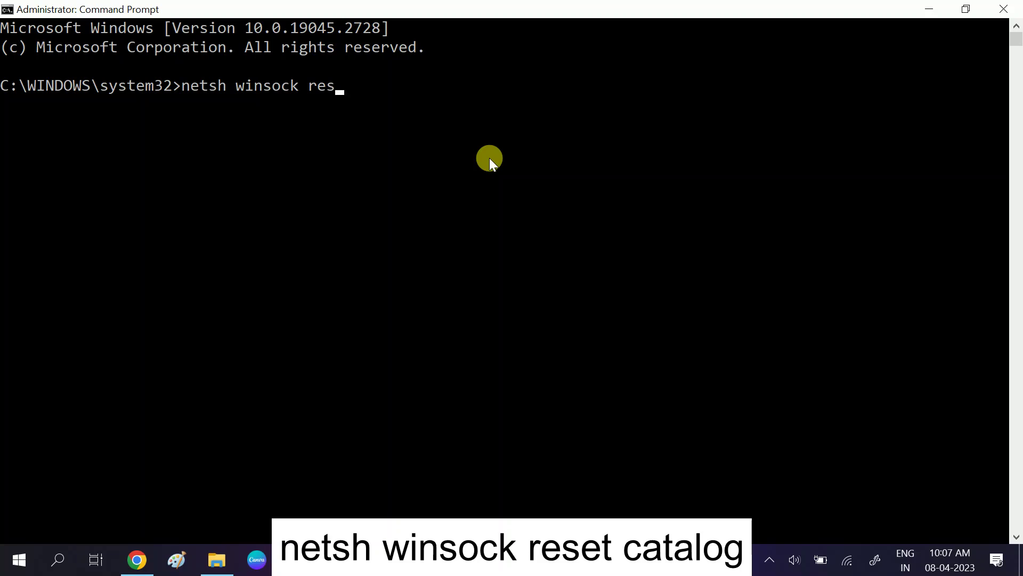
{"action": "type", "text": "et catalog"}
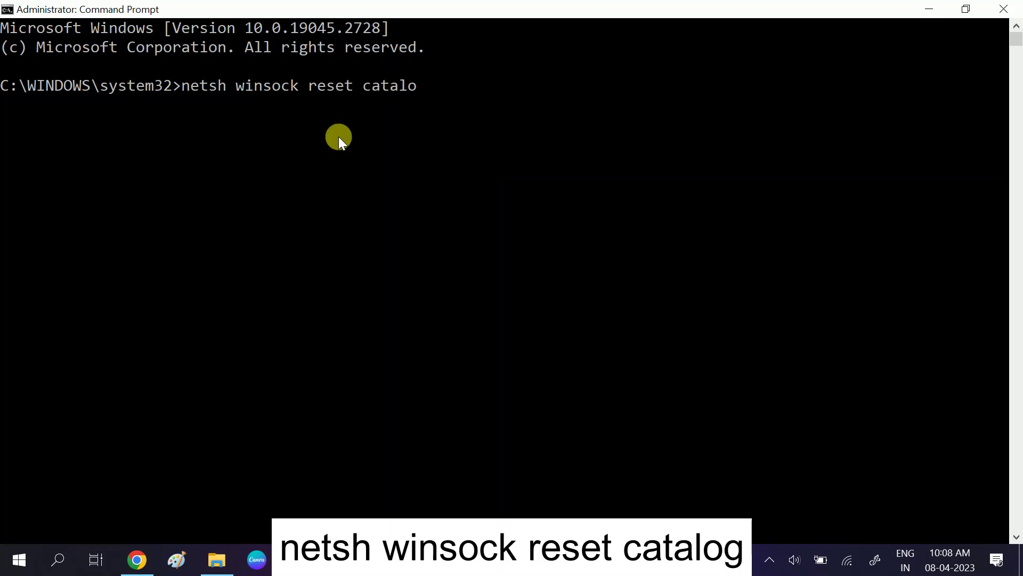
{"action": "key", "text": "Return"}
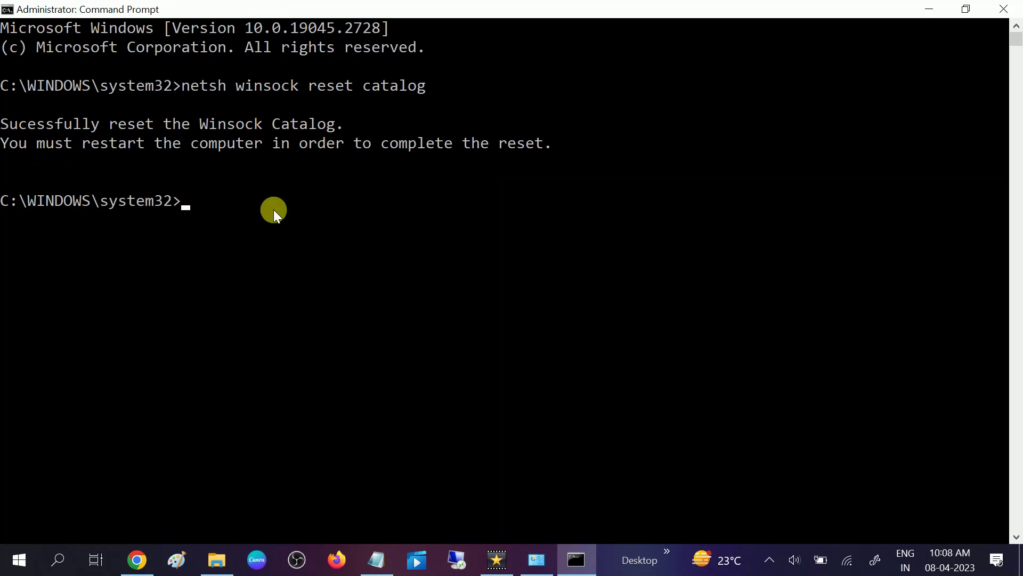
Reset the IPv4 stack with netsh int ipv4 reset, writing a log file
{"action": "type", "text": "netsht"}
{"action": "key", "text": "BackSpace"}
{"action": "type", "text": "int ipv4 "}
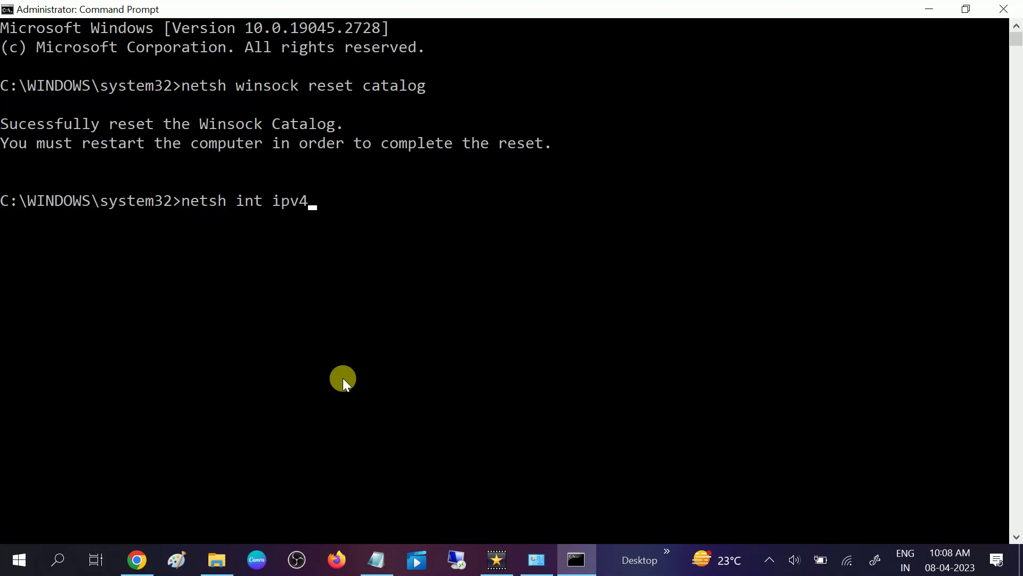
{"action": "type", "text": "reset rese"}
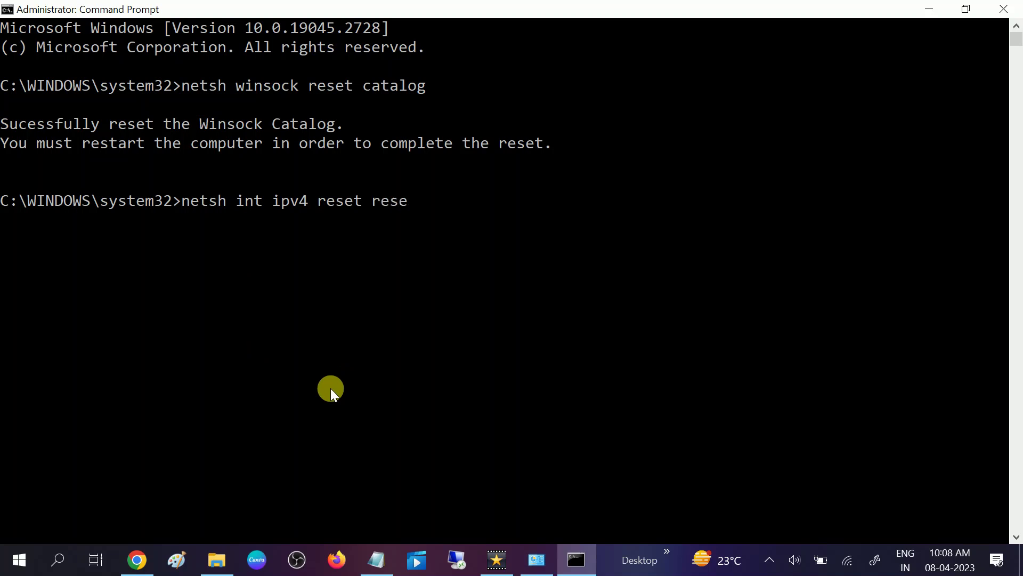
{"action": "type", "text": ".log"}
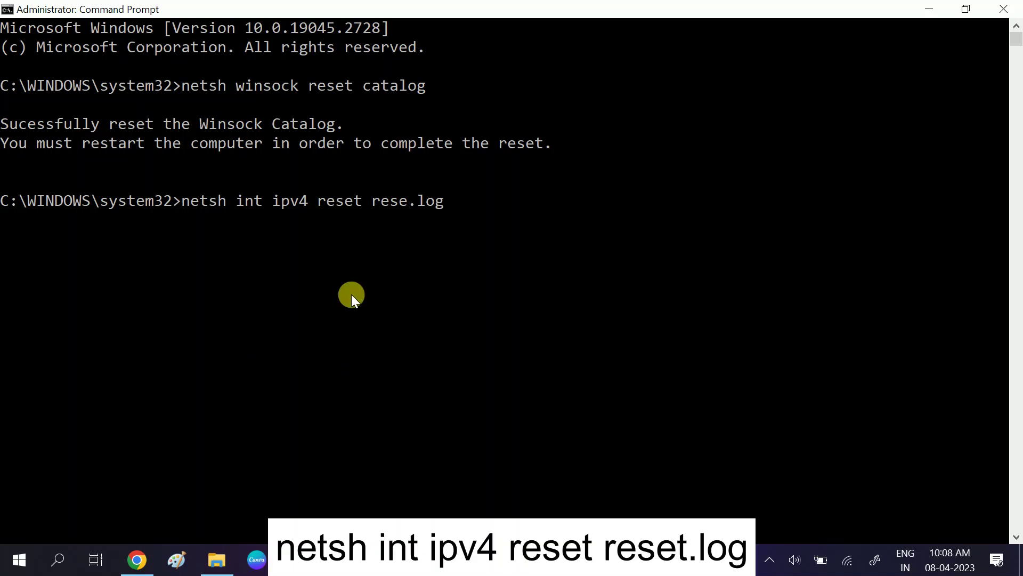
{"action": "key", "text": "Return"}
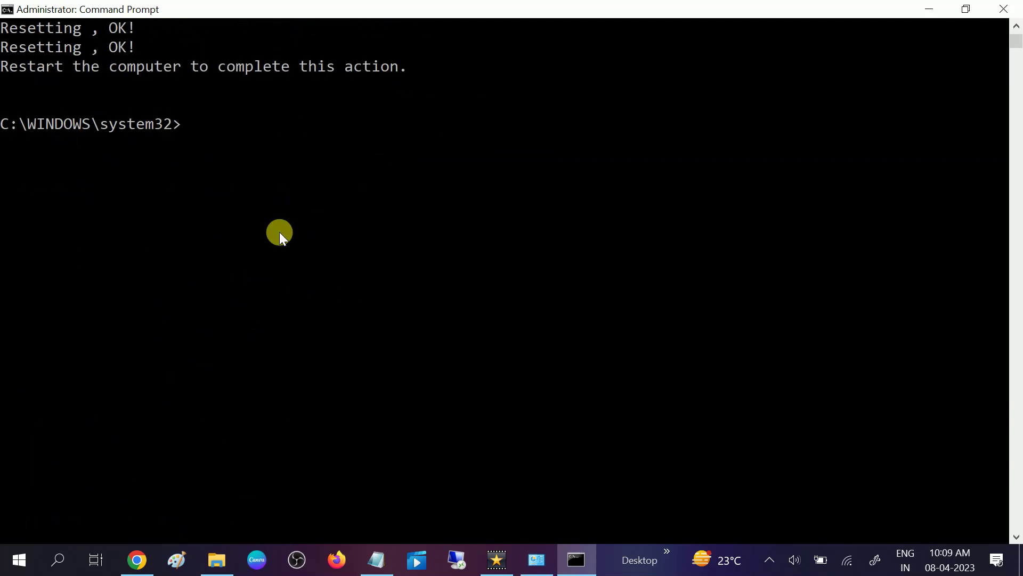
Flush the DNS resolver cache with ipconfig /flushdns
{"action": "type", "text": "ipconfug"}
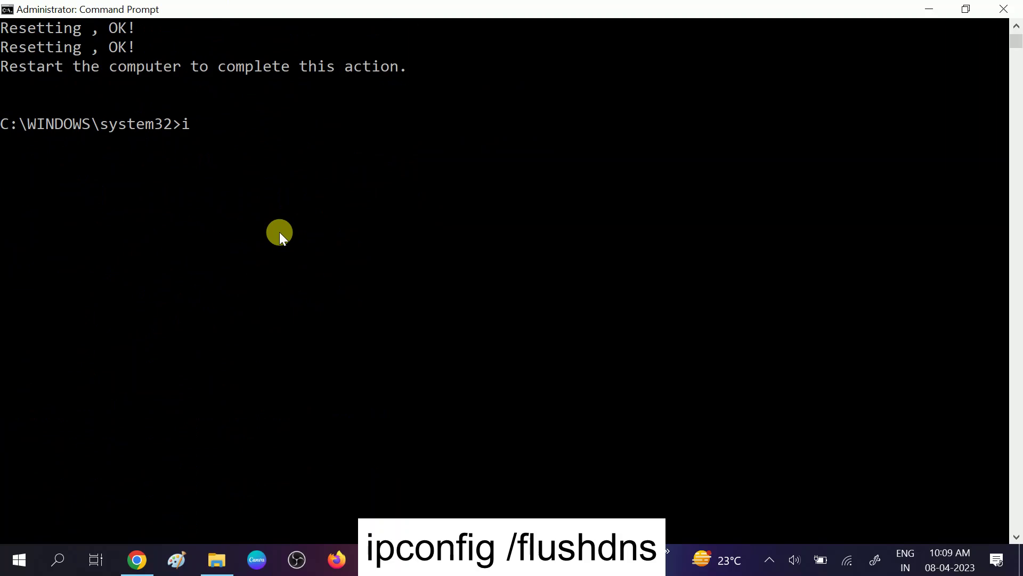
{"action": "key", "text": "BackSpace"}
{"action": "key", "text": "BackSpace"}
{"action": "type", "text": "ig /flush"}
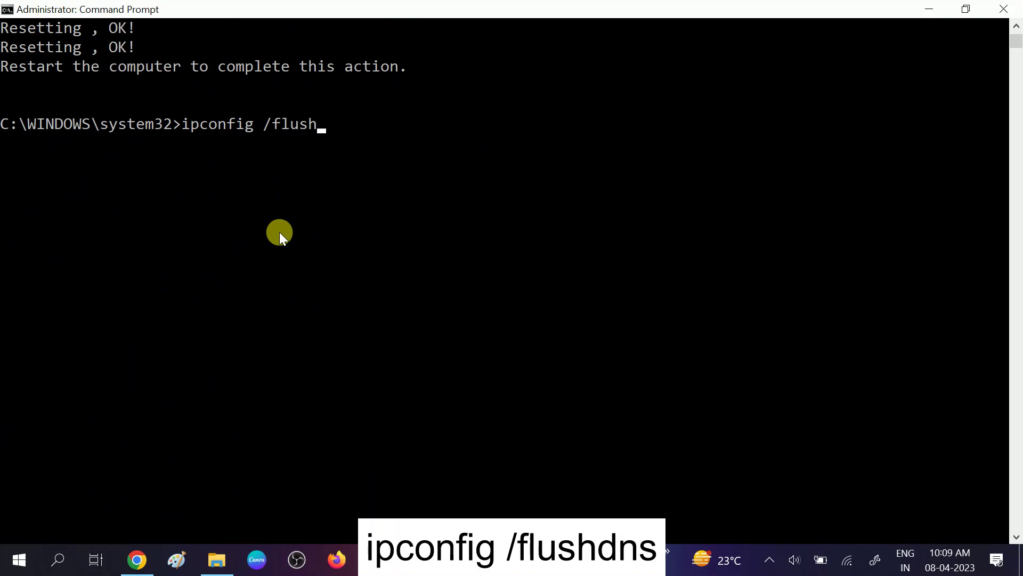
{"action": "type", "text": "dns"}
{"action": "key", "text": "Return"}
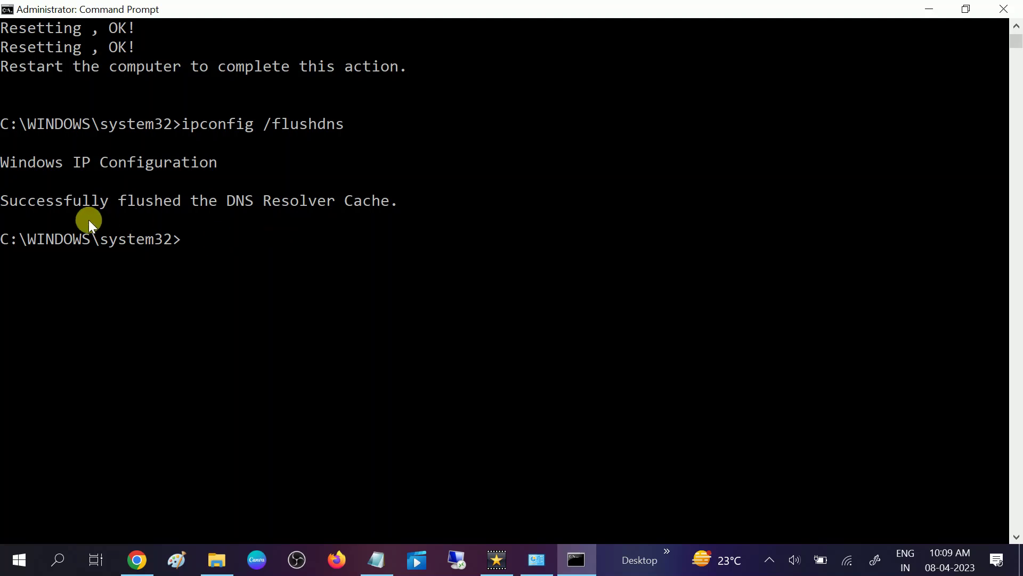
Close Command Prompt, display the Restart option under Start > Power, then dismiss both menus
{"action": "left_click", "coordinate": [1003, 8]}
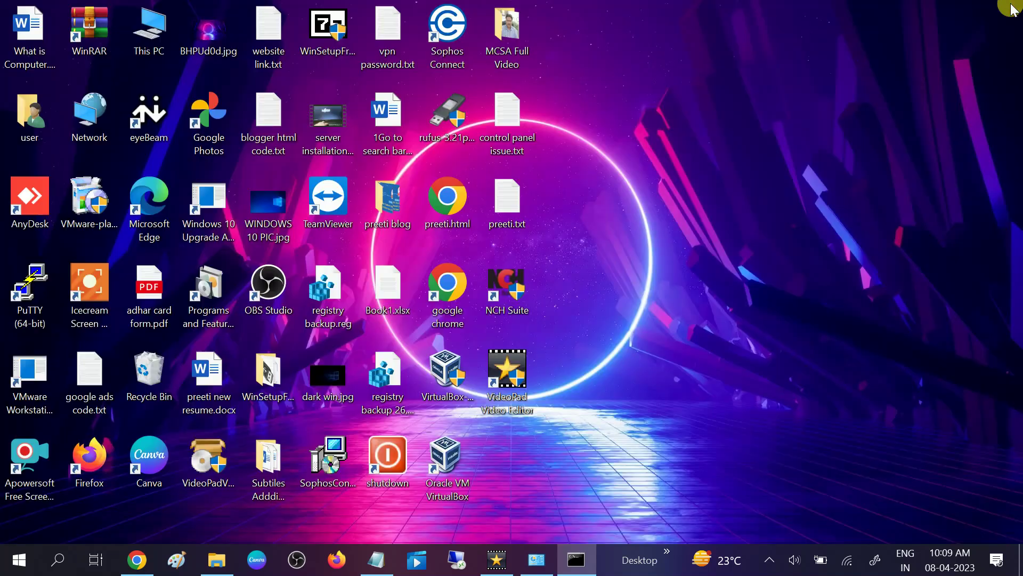
{"action": "left_click", "coordinate": [17, 559]}
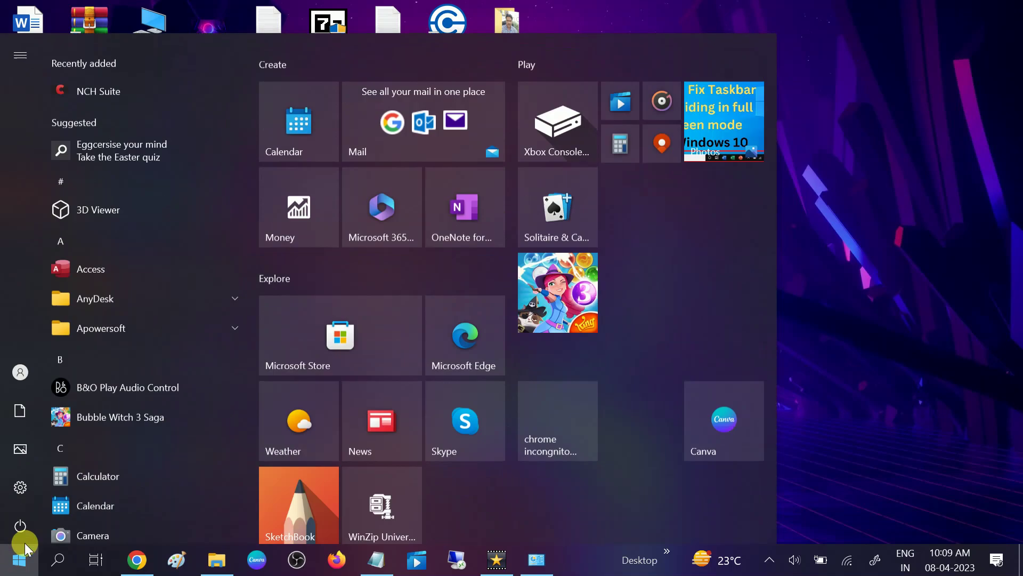
{"action": "left_click", "coordinate": [24, 530]}
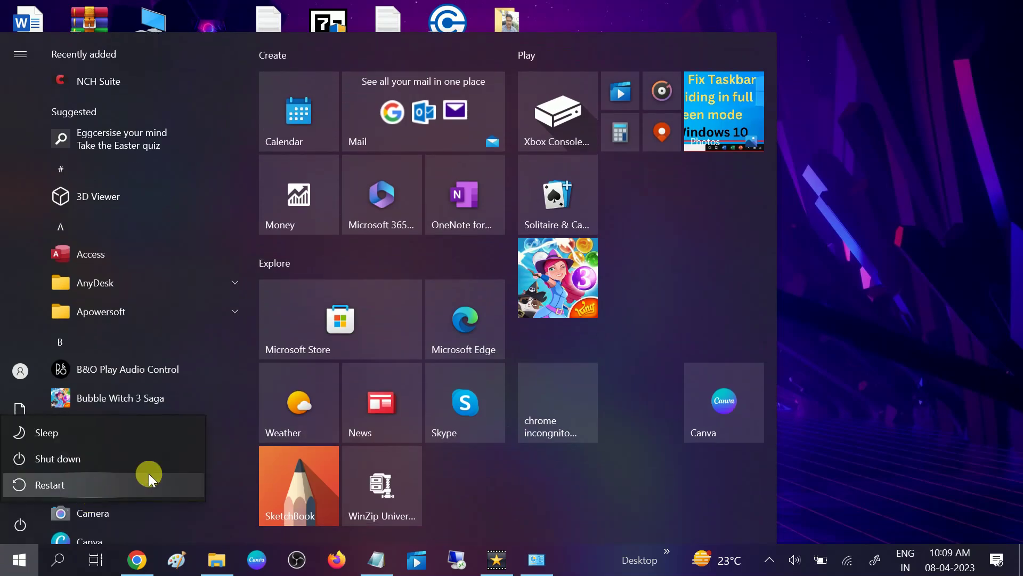
{"action": "key", "text": "Escape"}
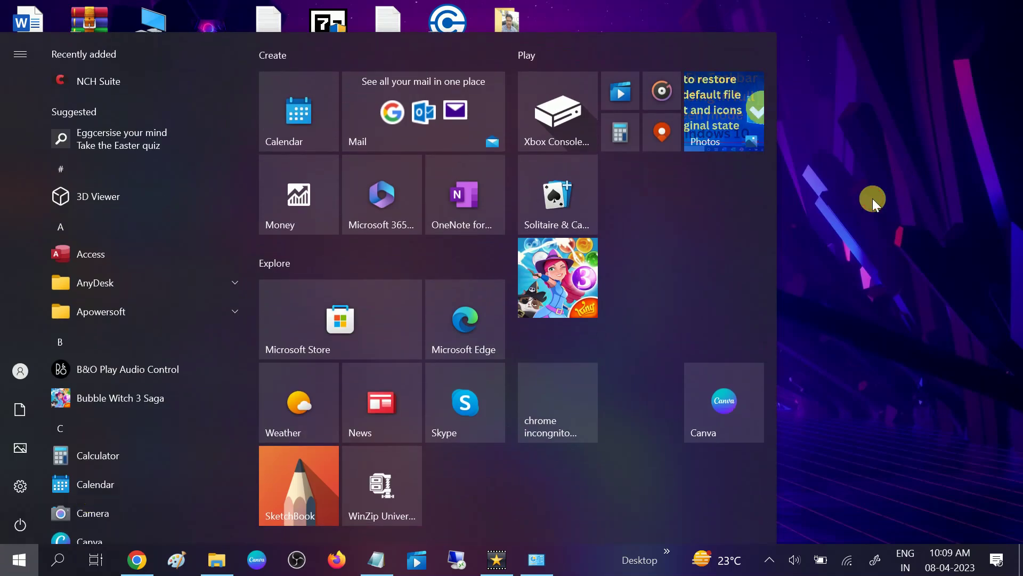
{"action": "key", "text": "Escape"}
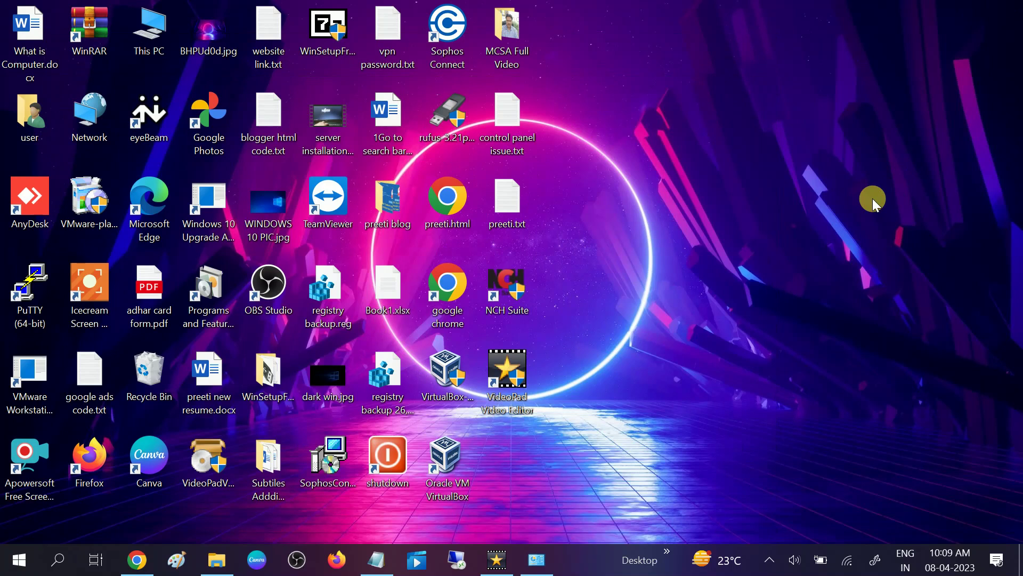